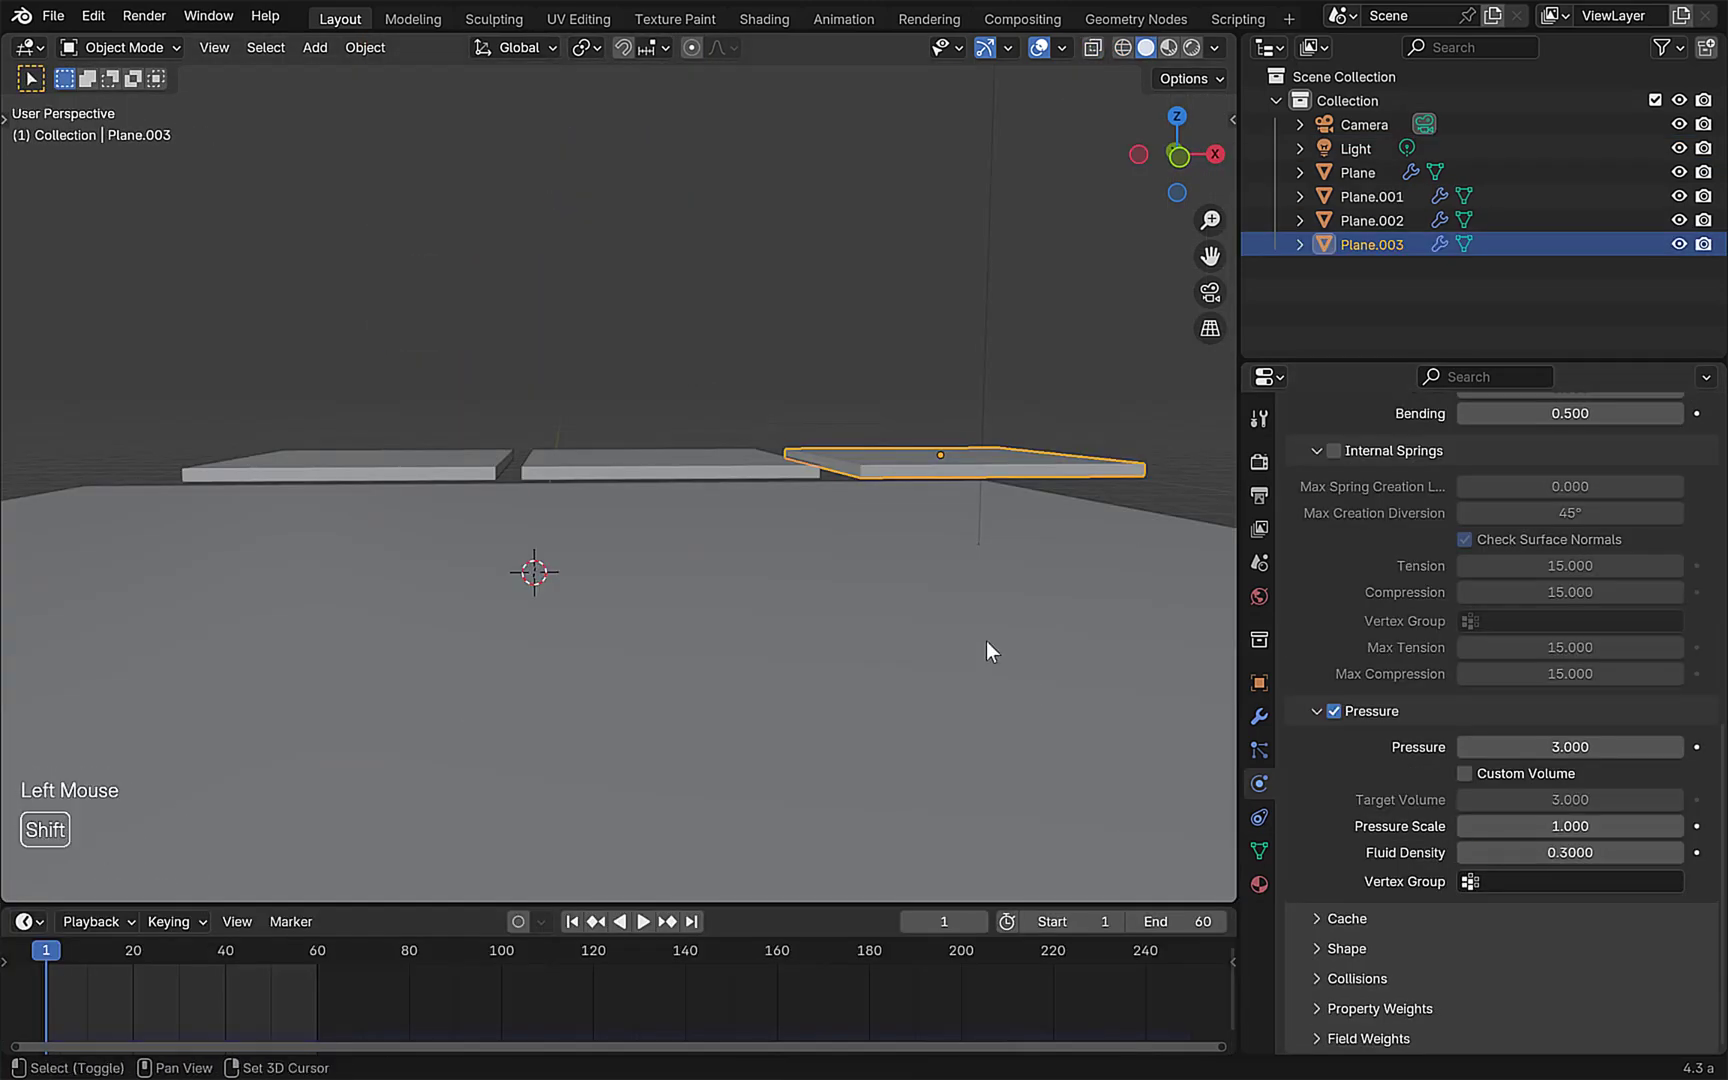
Set the cloth Pressure to 4.000 so the pillows inflate.
double_click(1459, 752)
text(4)
key(Return)
key(shift+Left)
key(space)
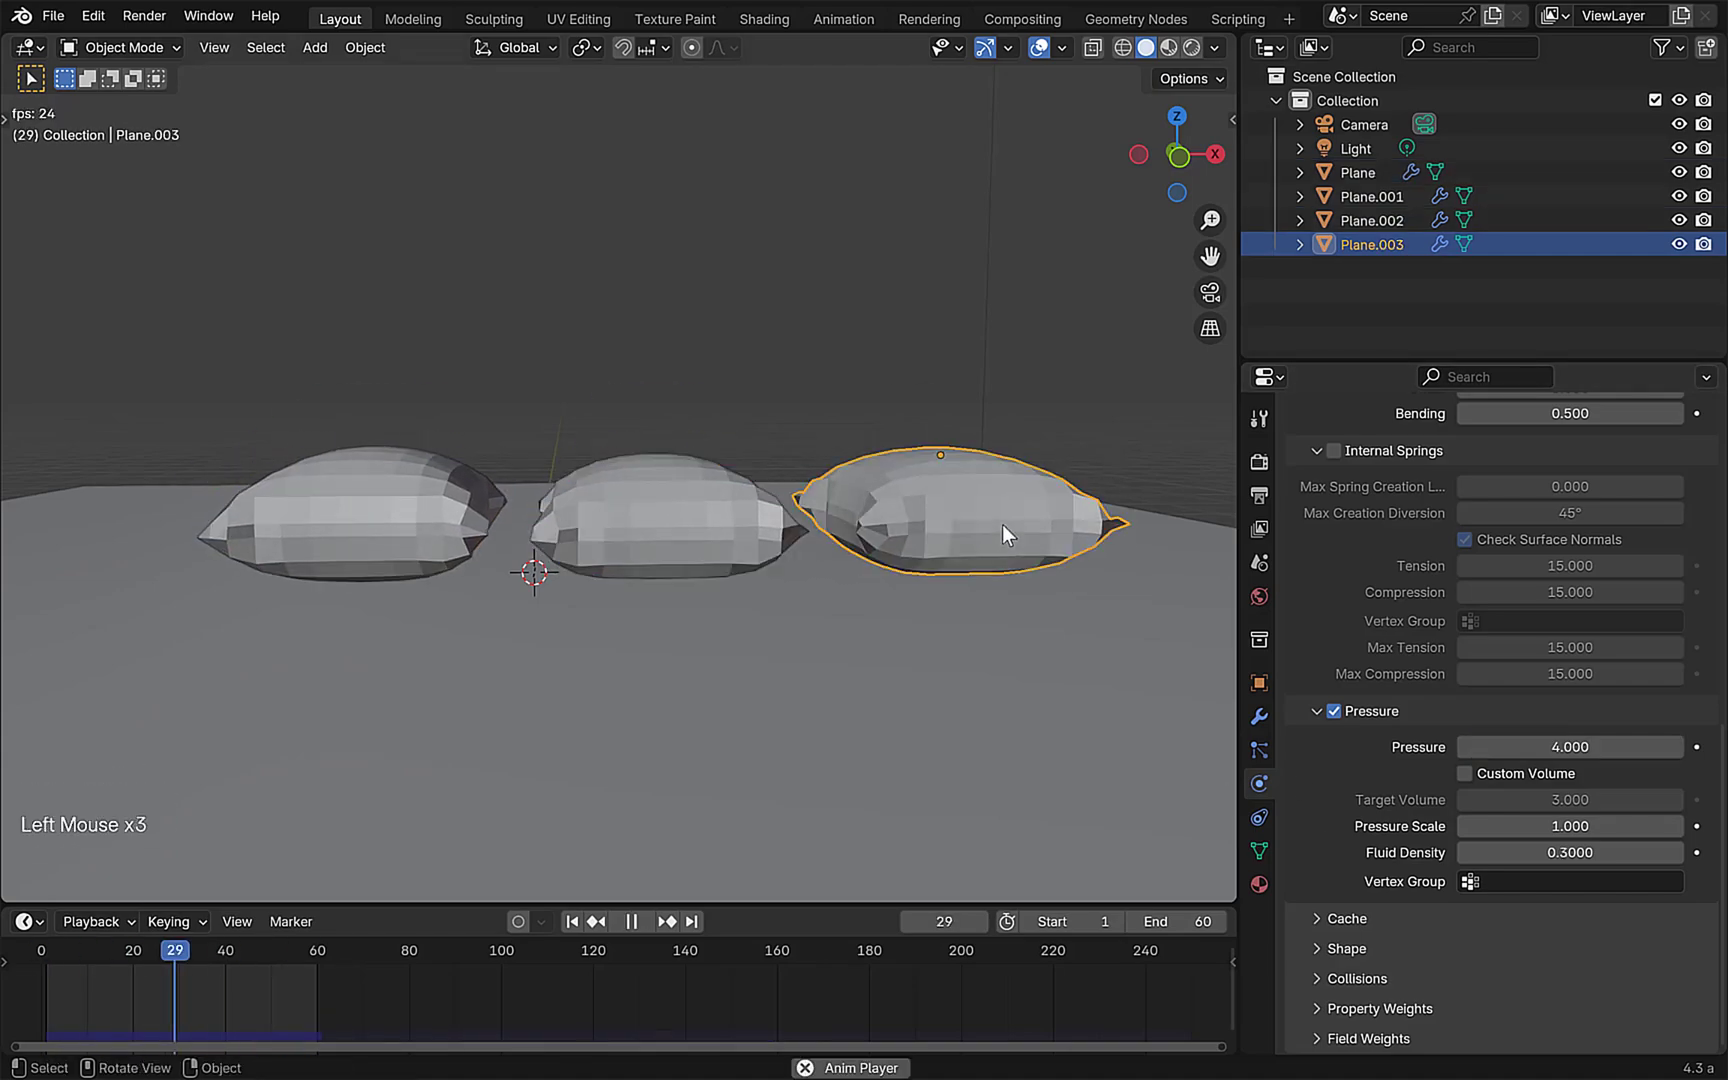
Replay the cloth simulation from the first frame, orbiting around the scene while it plays.
key(shift+Left)
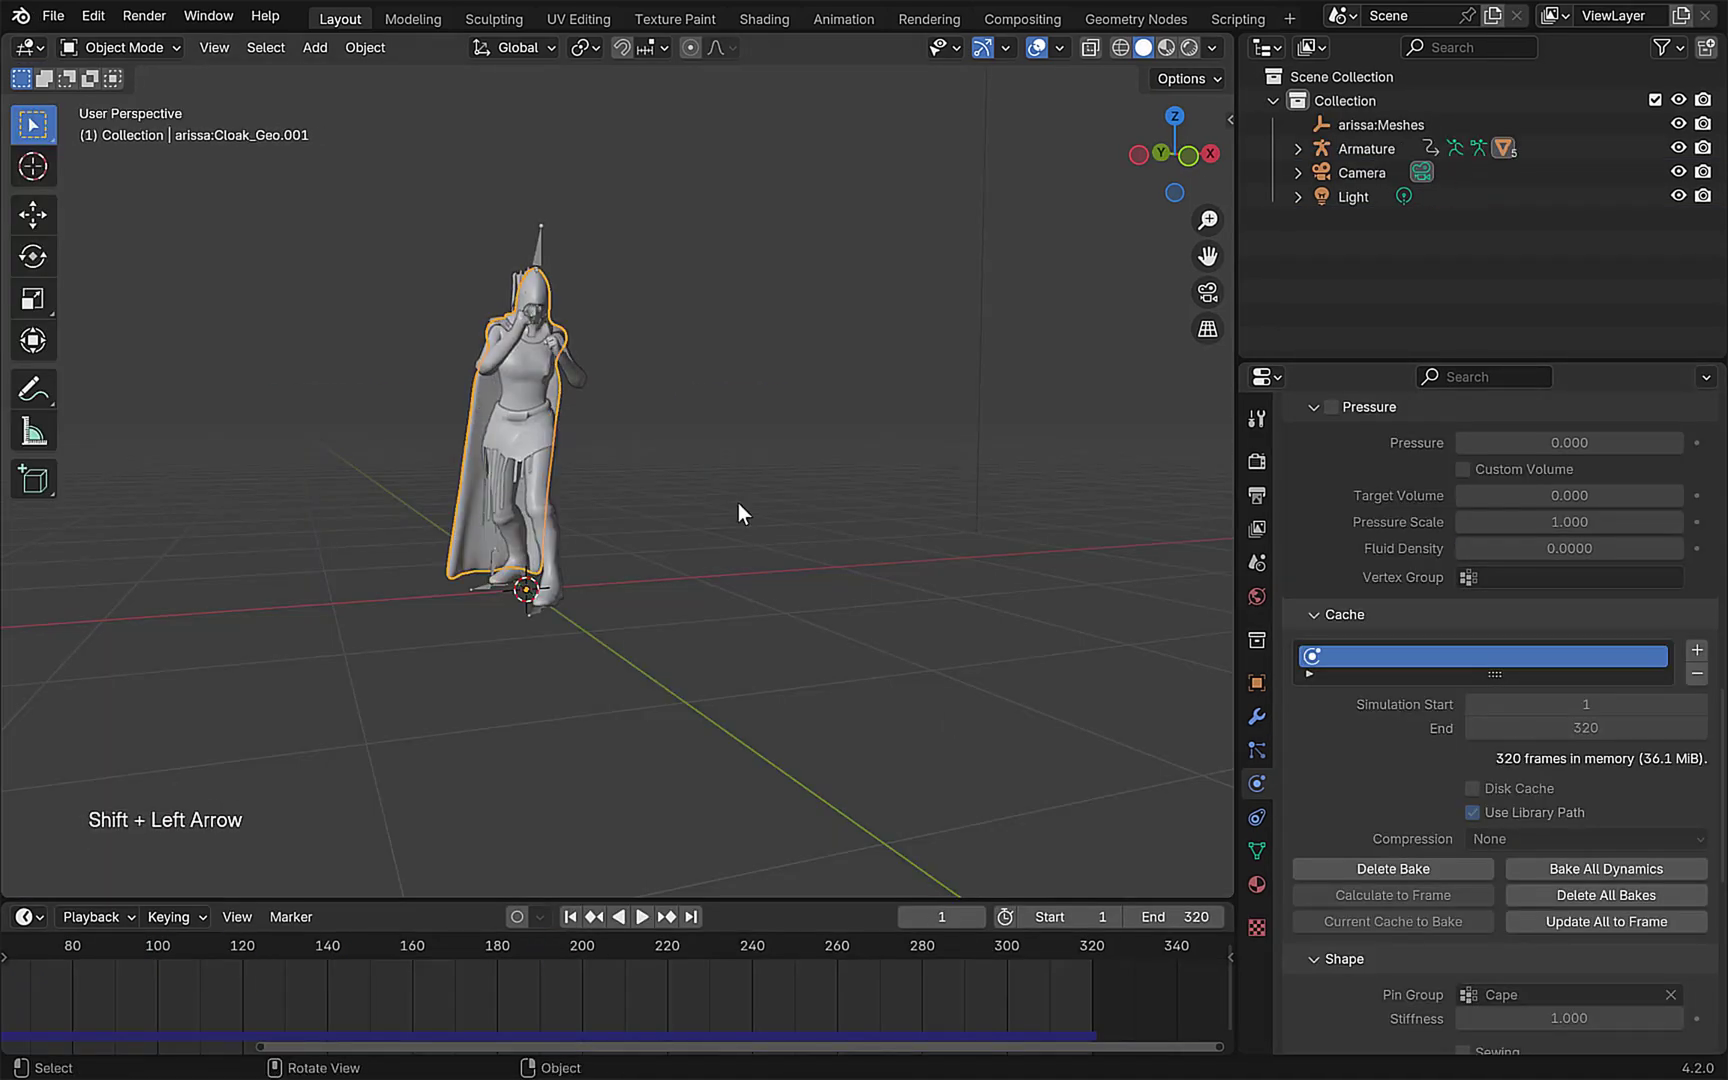
key(space)
middle_drag(739, 504, 820, 419)
scroll(638, 493, up, 2)
key(space)
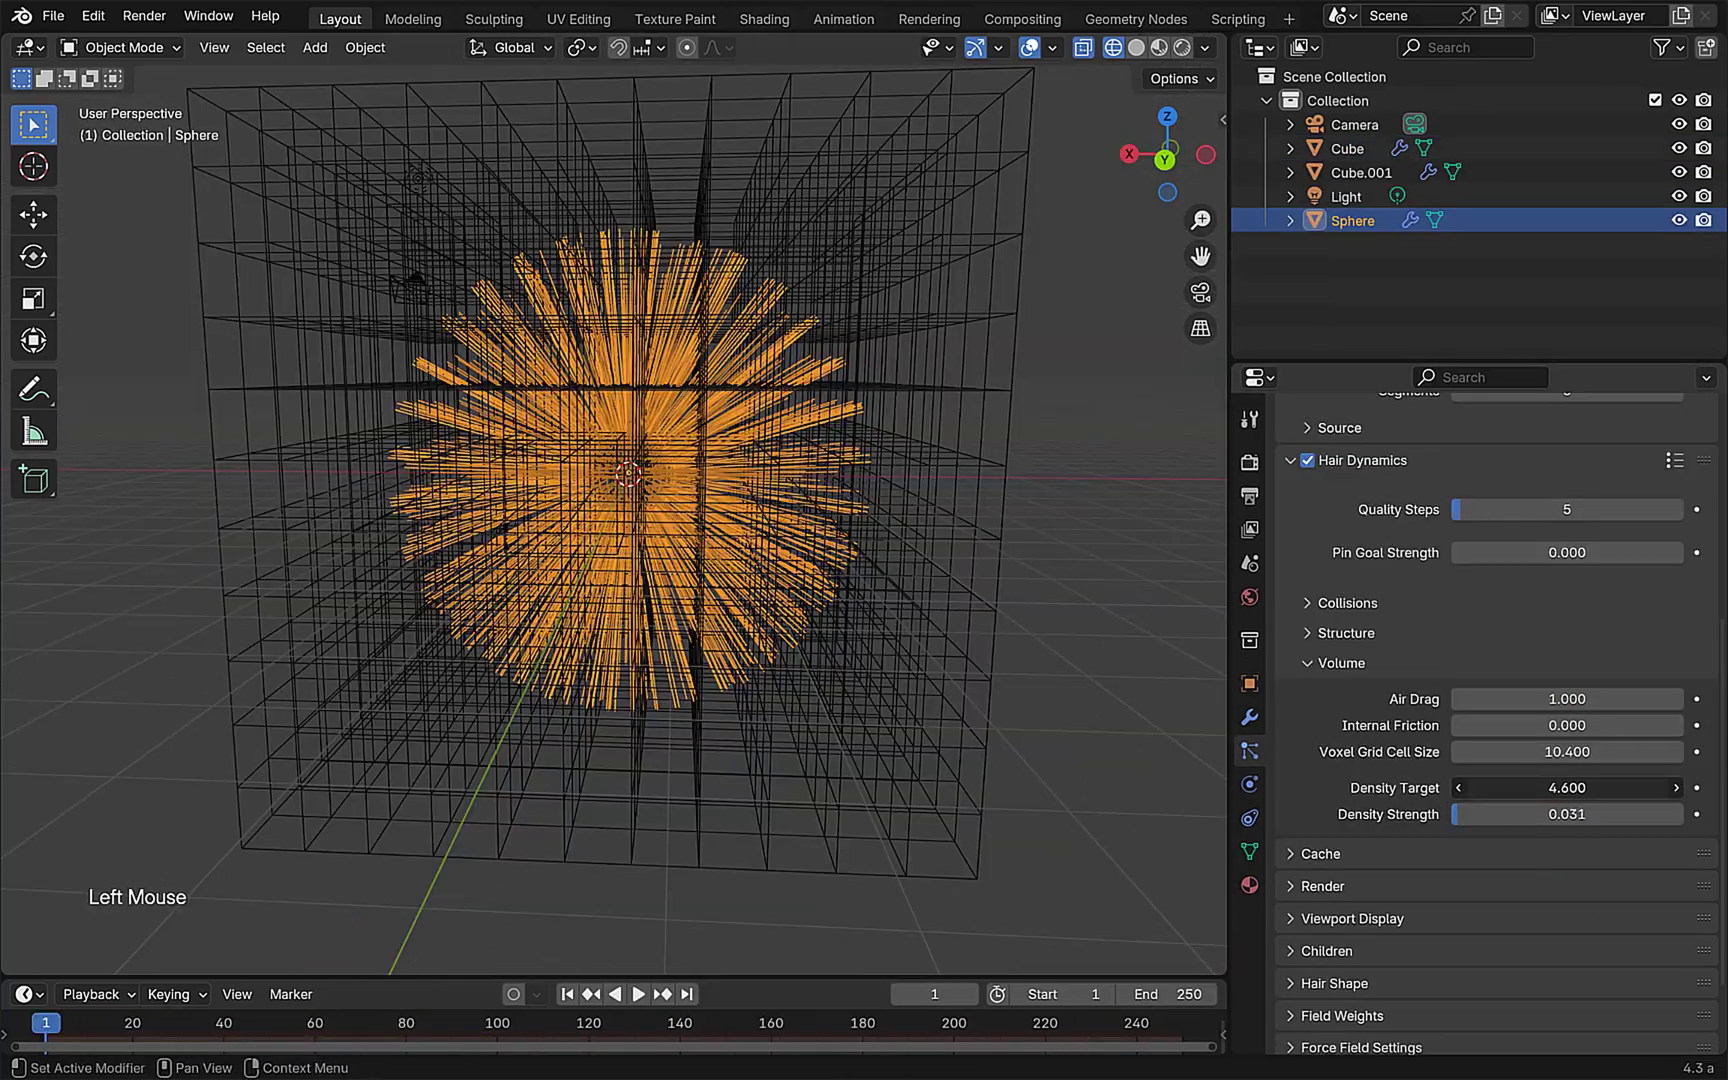
Raise the hair Density Strength to 0.404 while replaying the hair simulation.
key(shift+Left)
key(space)
mouse_move(1567, 787)
mouse_down()
mouse_move(1470, 787)
mouse_move(1545, 814)
mouse_up()
key(space)
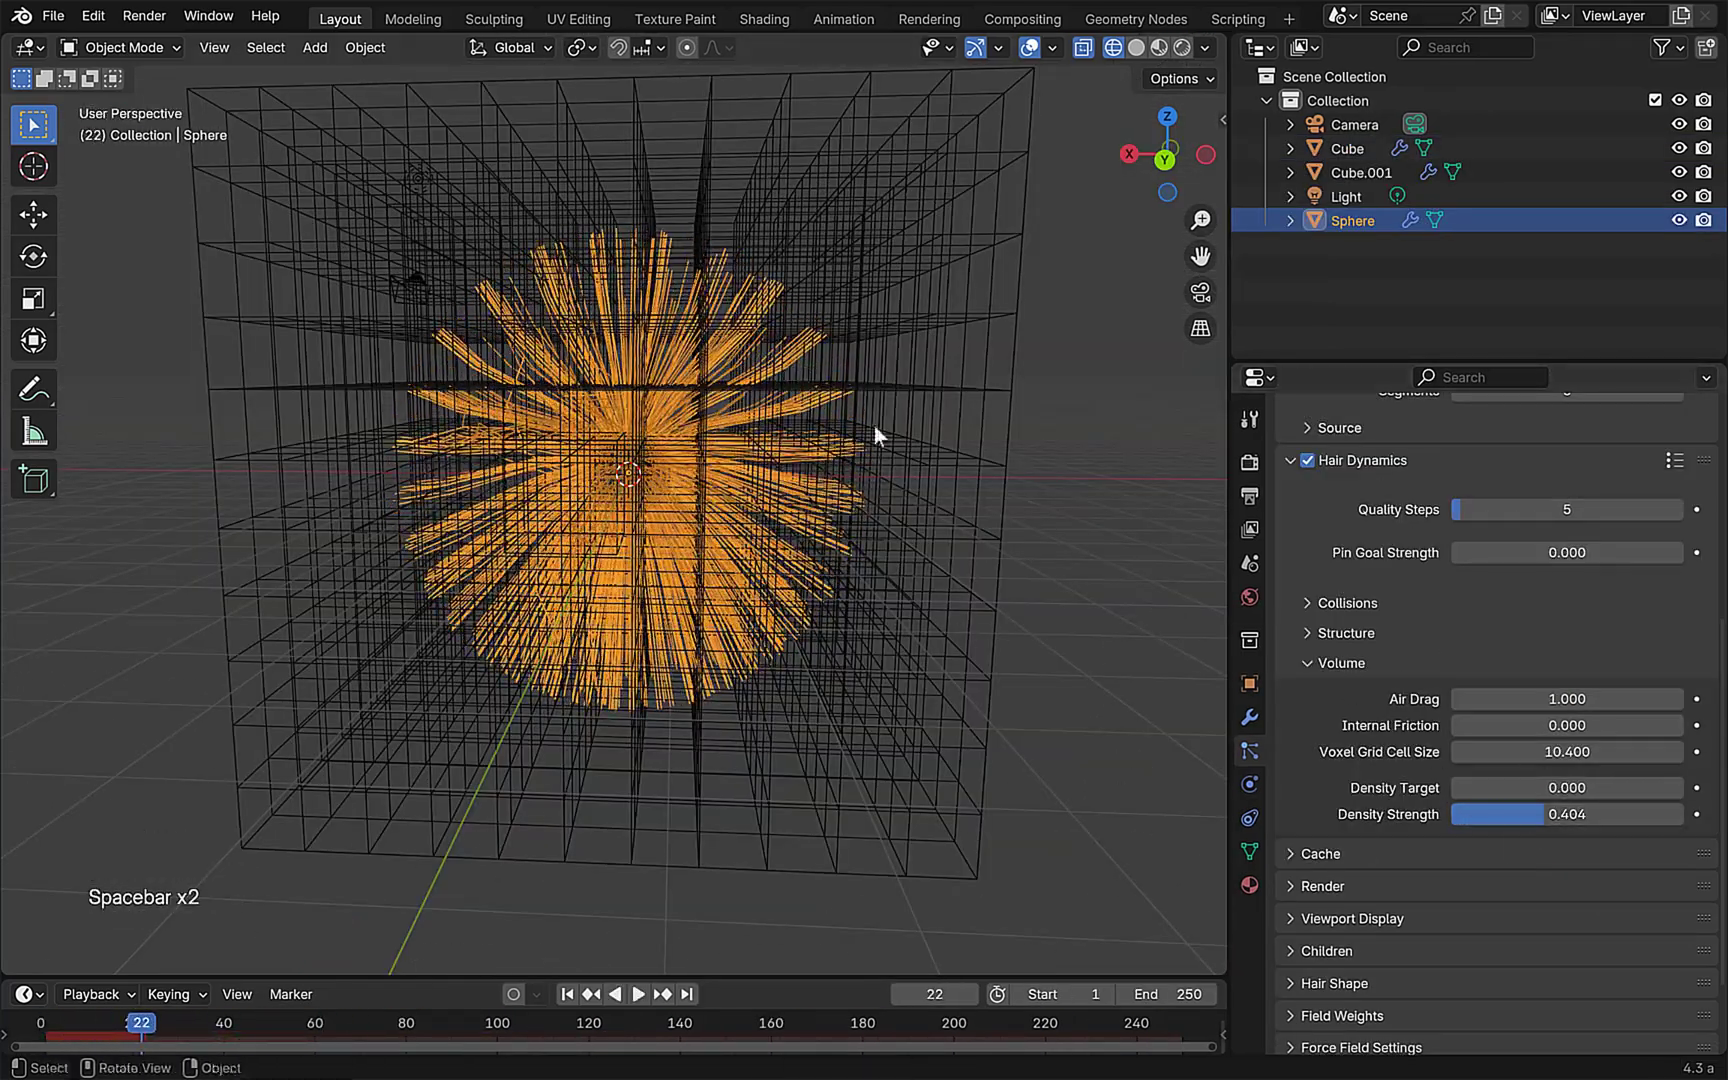
scroll(1471, 881, up, 2)
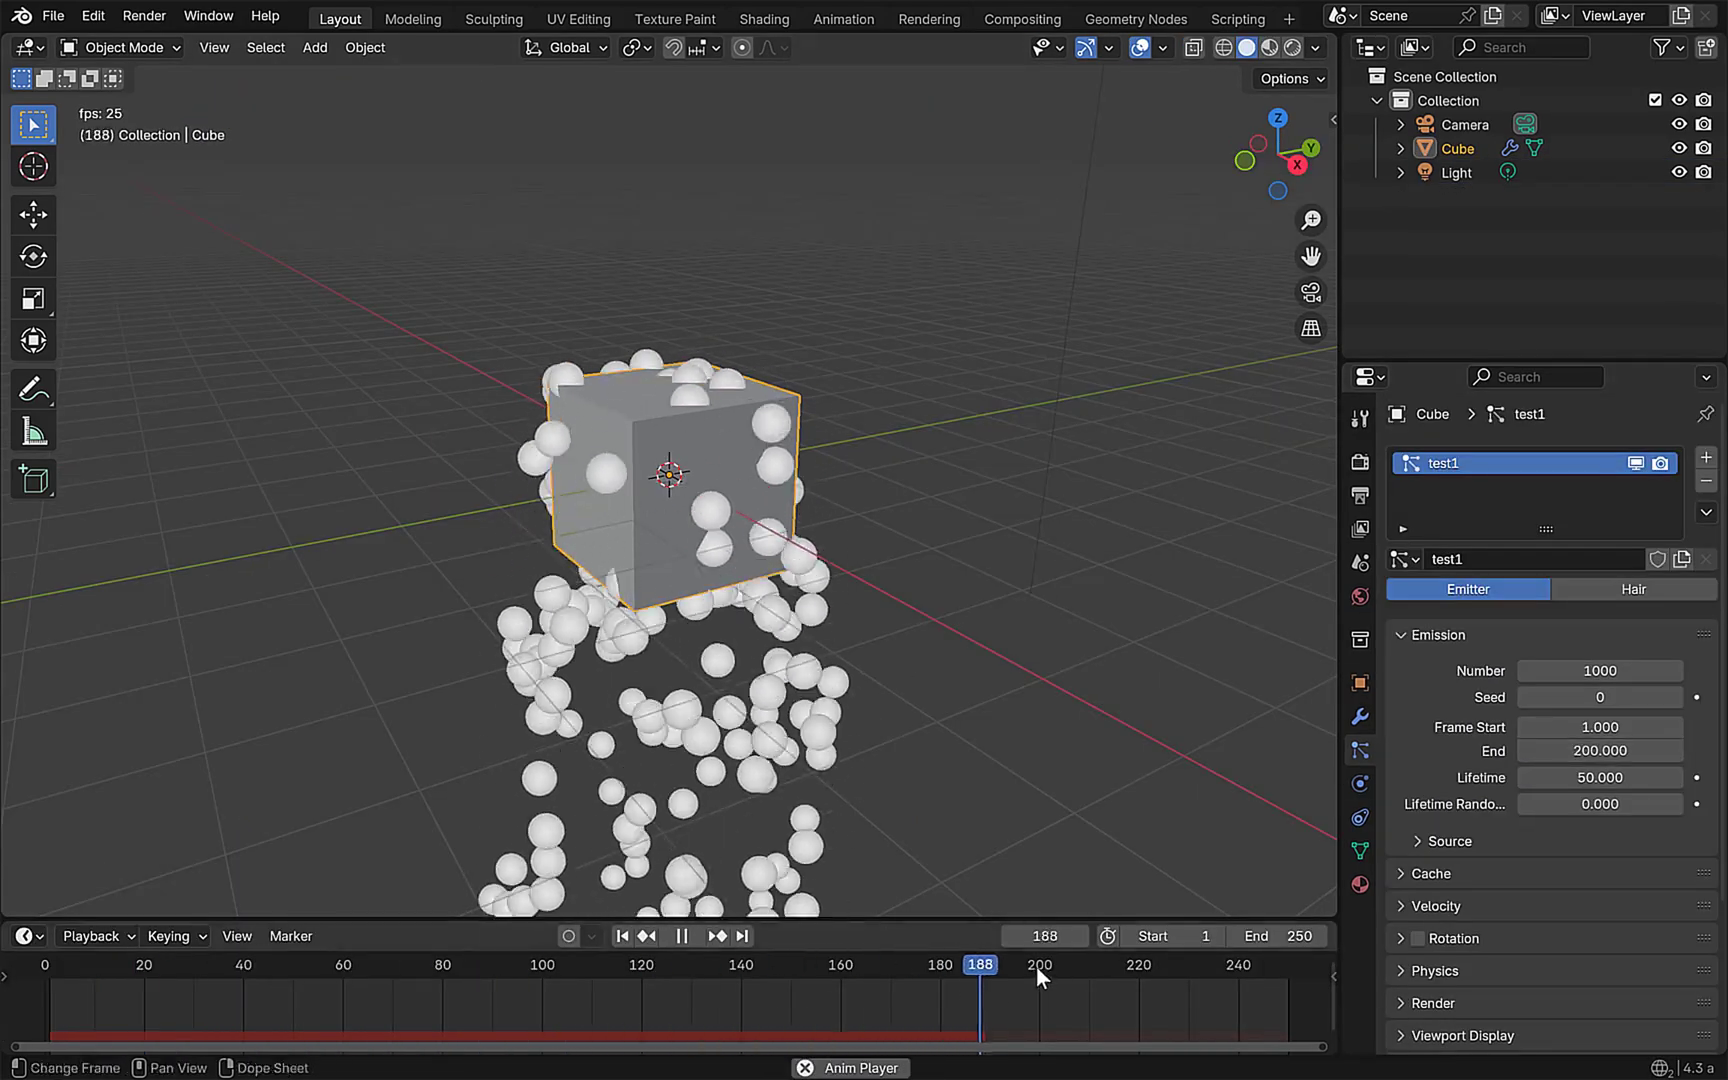
key(Escape)
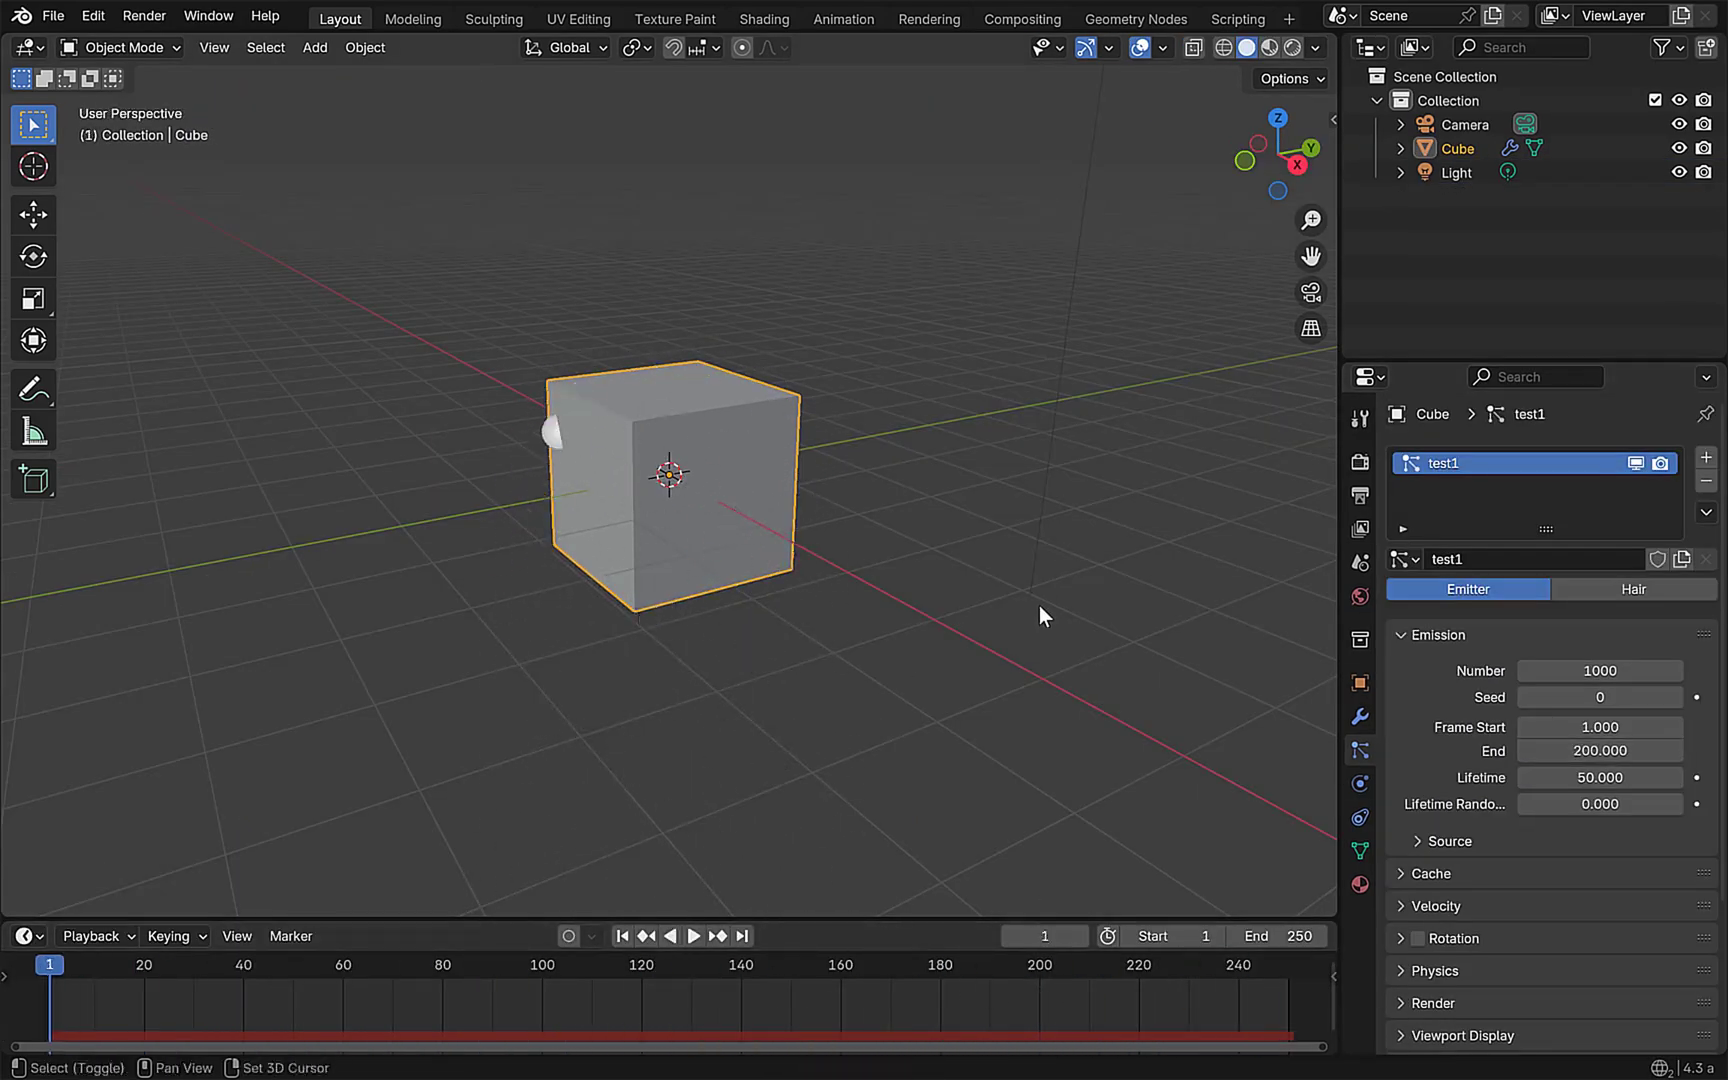
Select the Ch36 character, set the kink Shape to 0 and rotate a tree bone.
click(1322, 220)
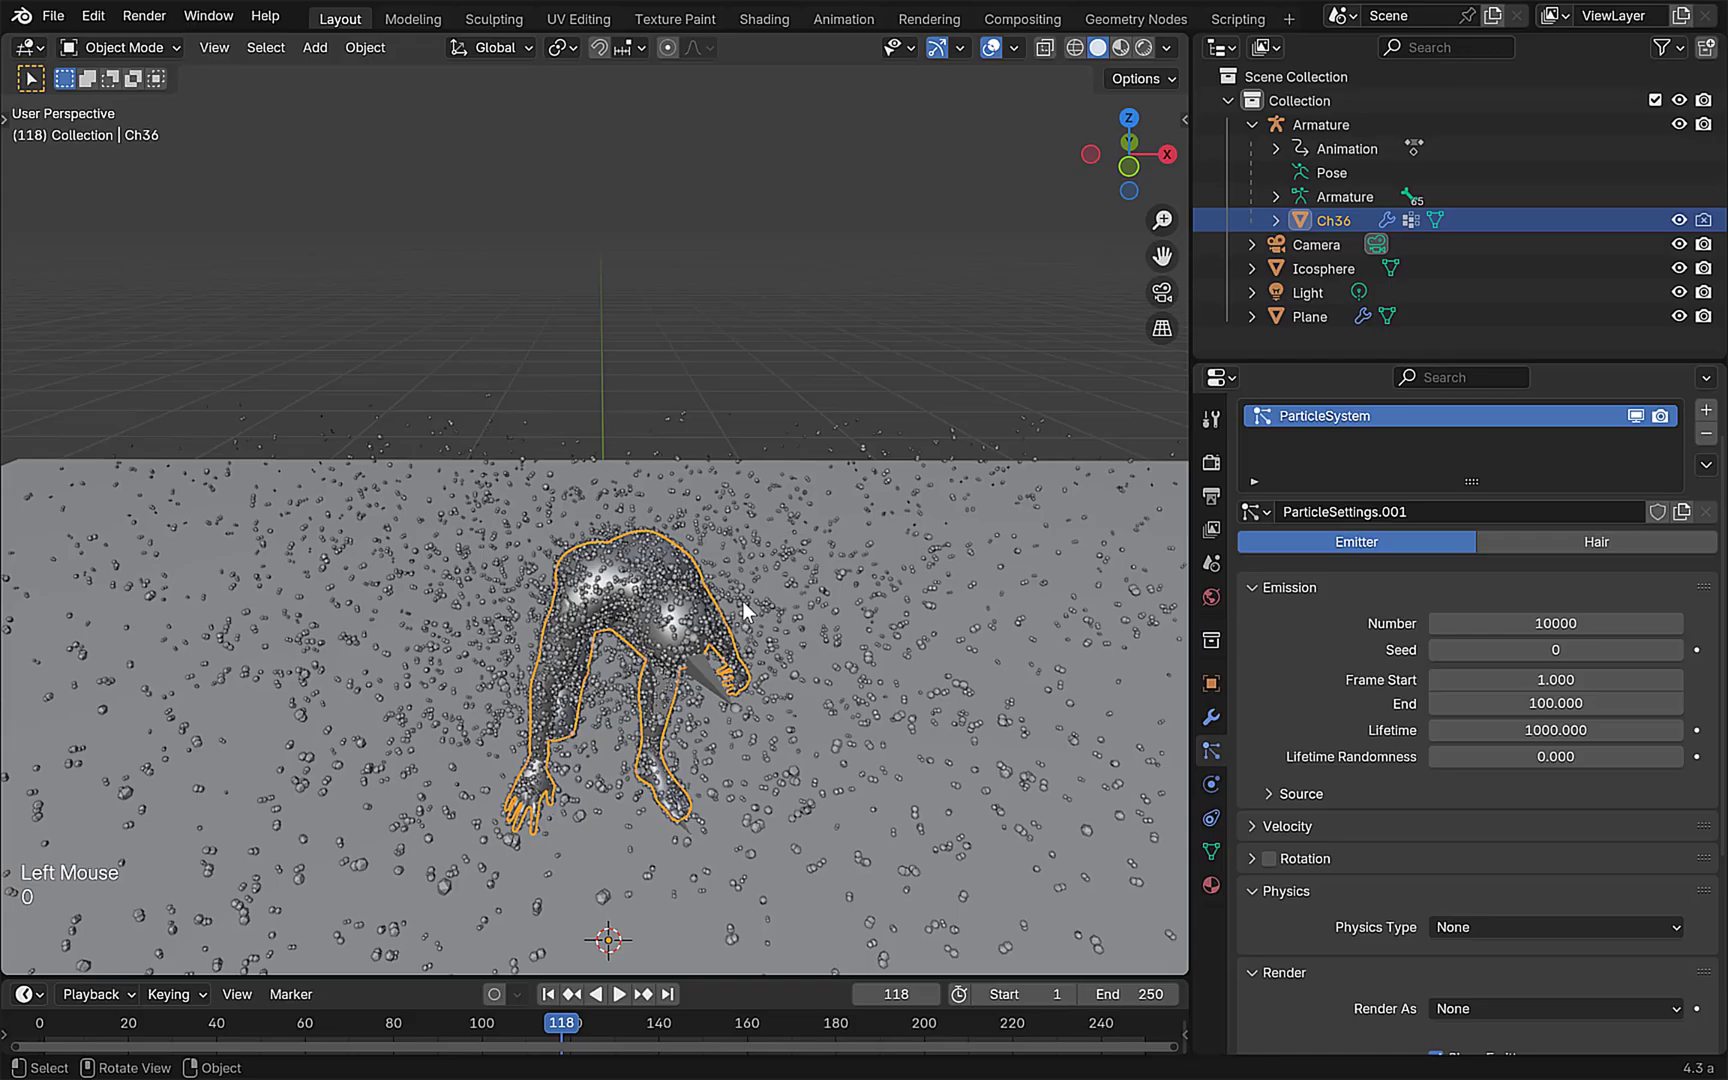
key(space)
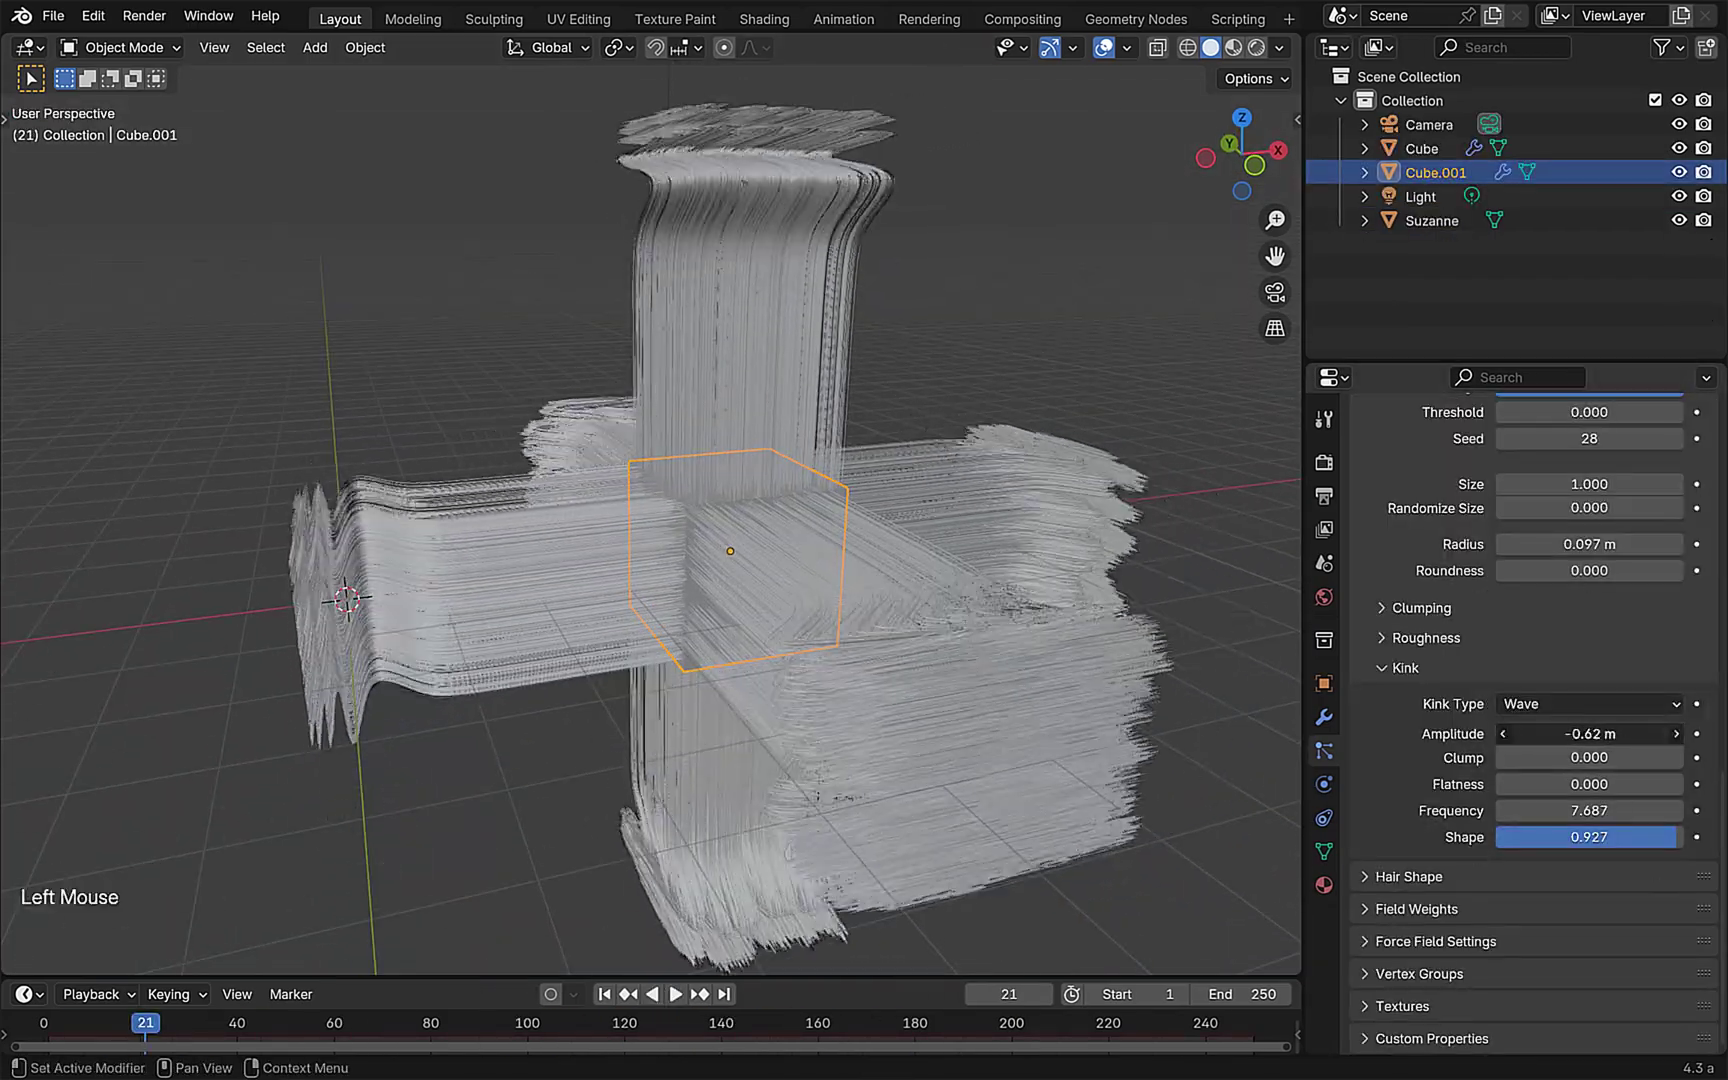
text(0)
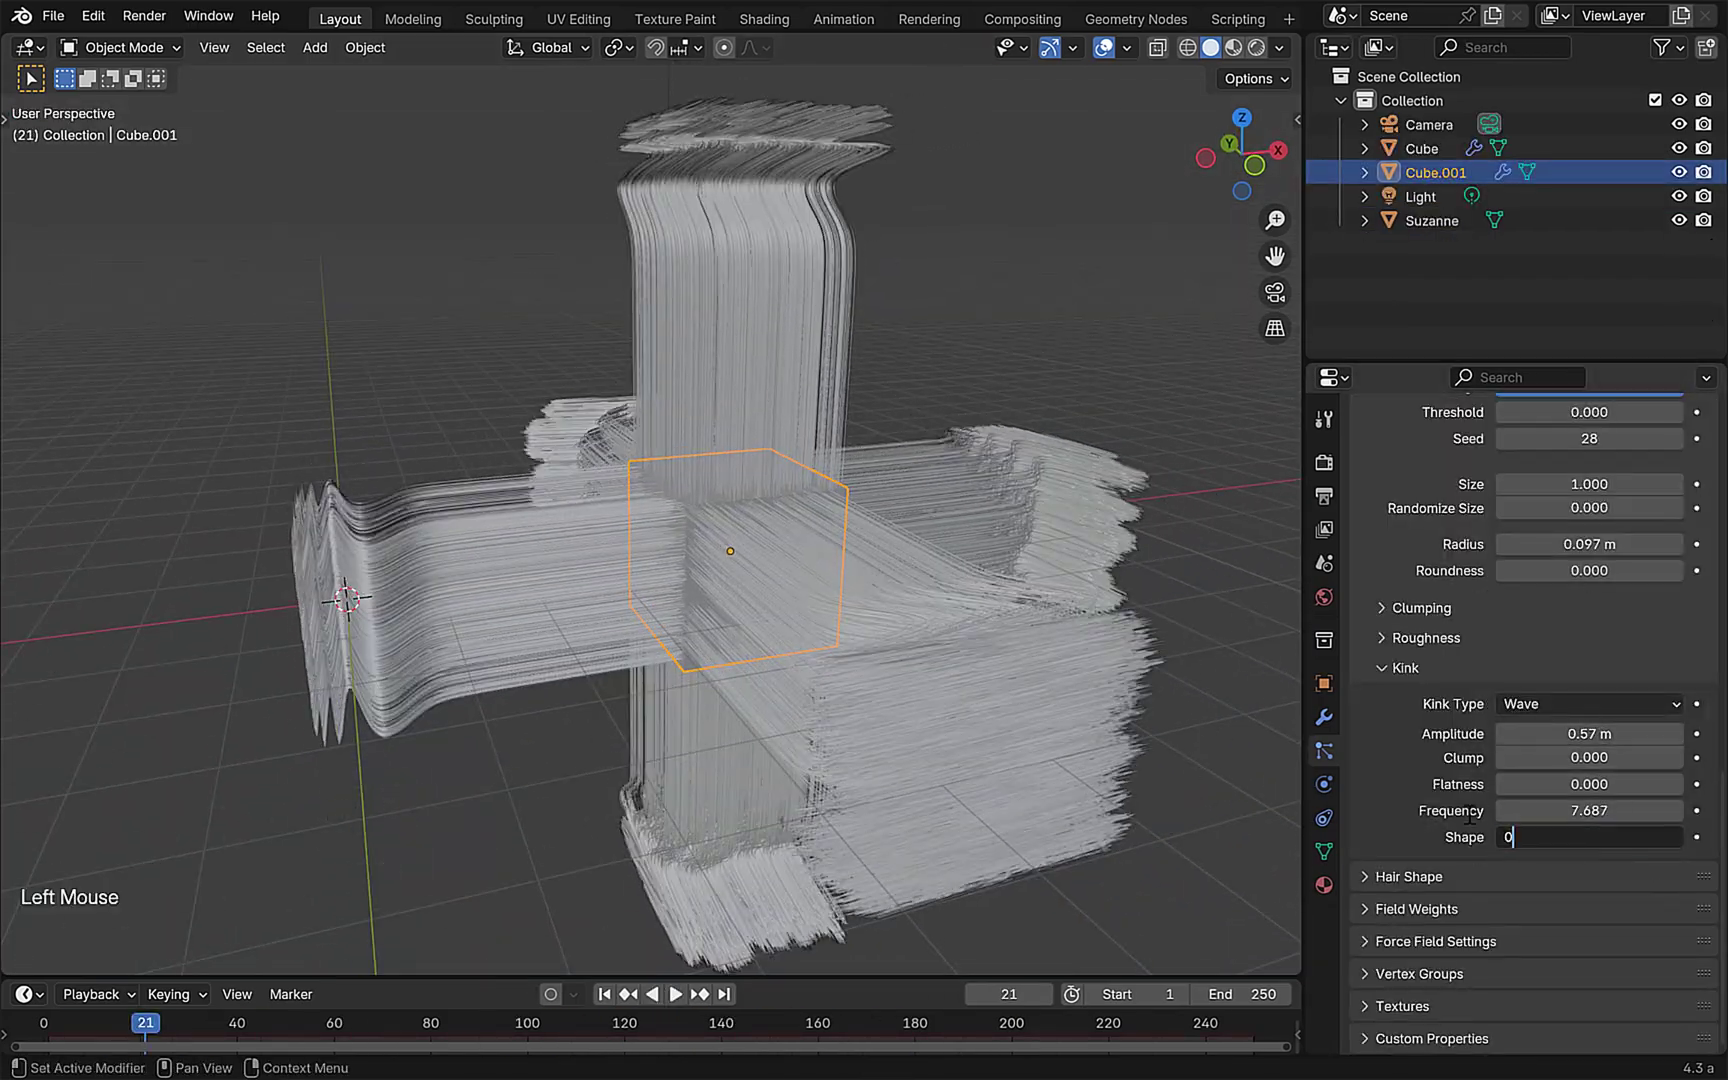
key(Return)
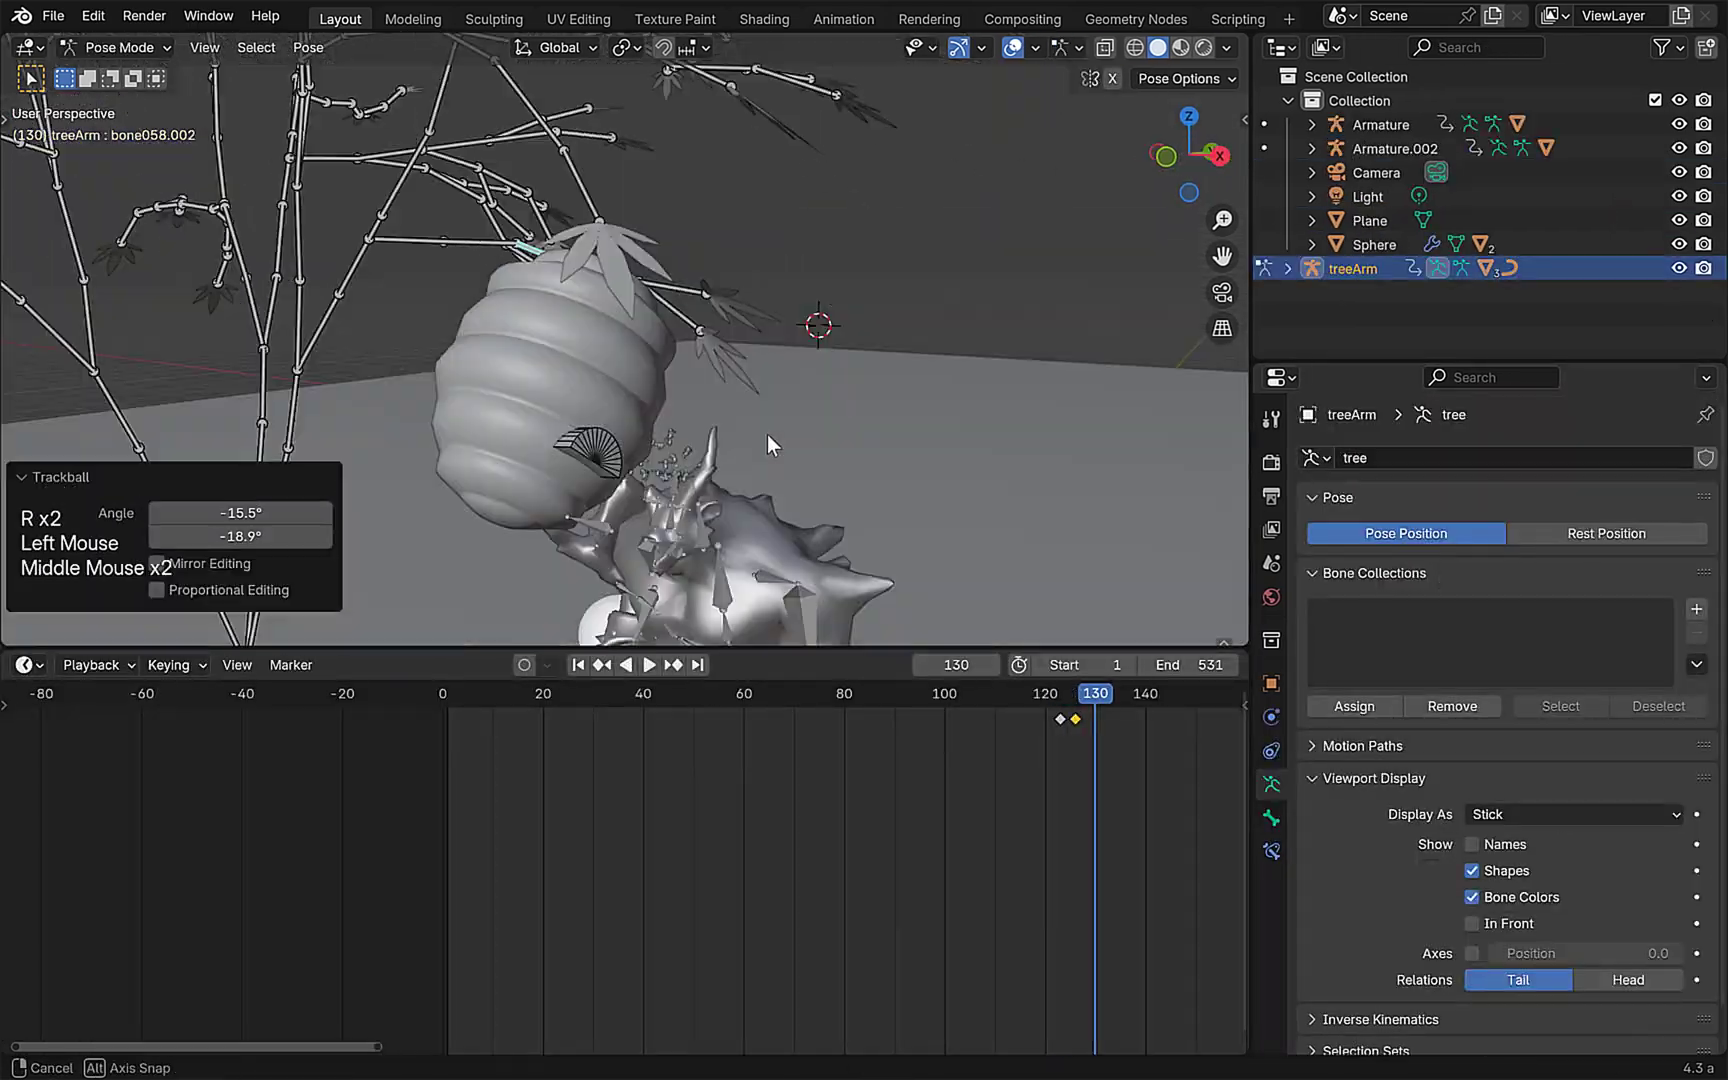
key(r)
key(r)
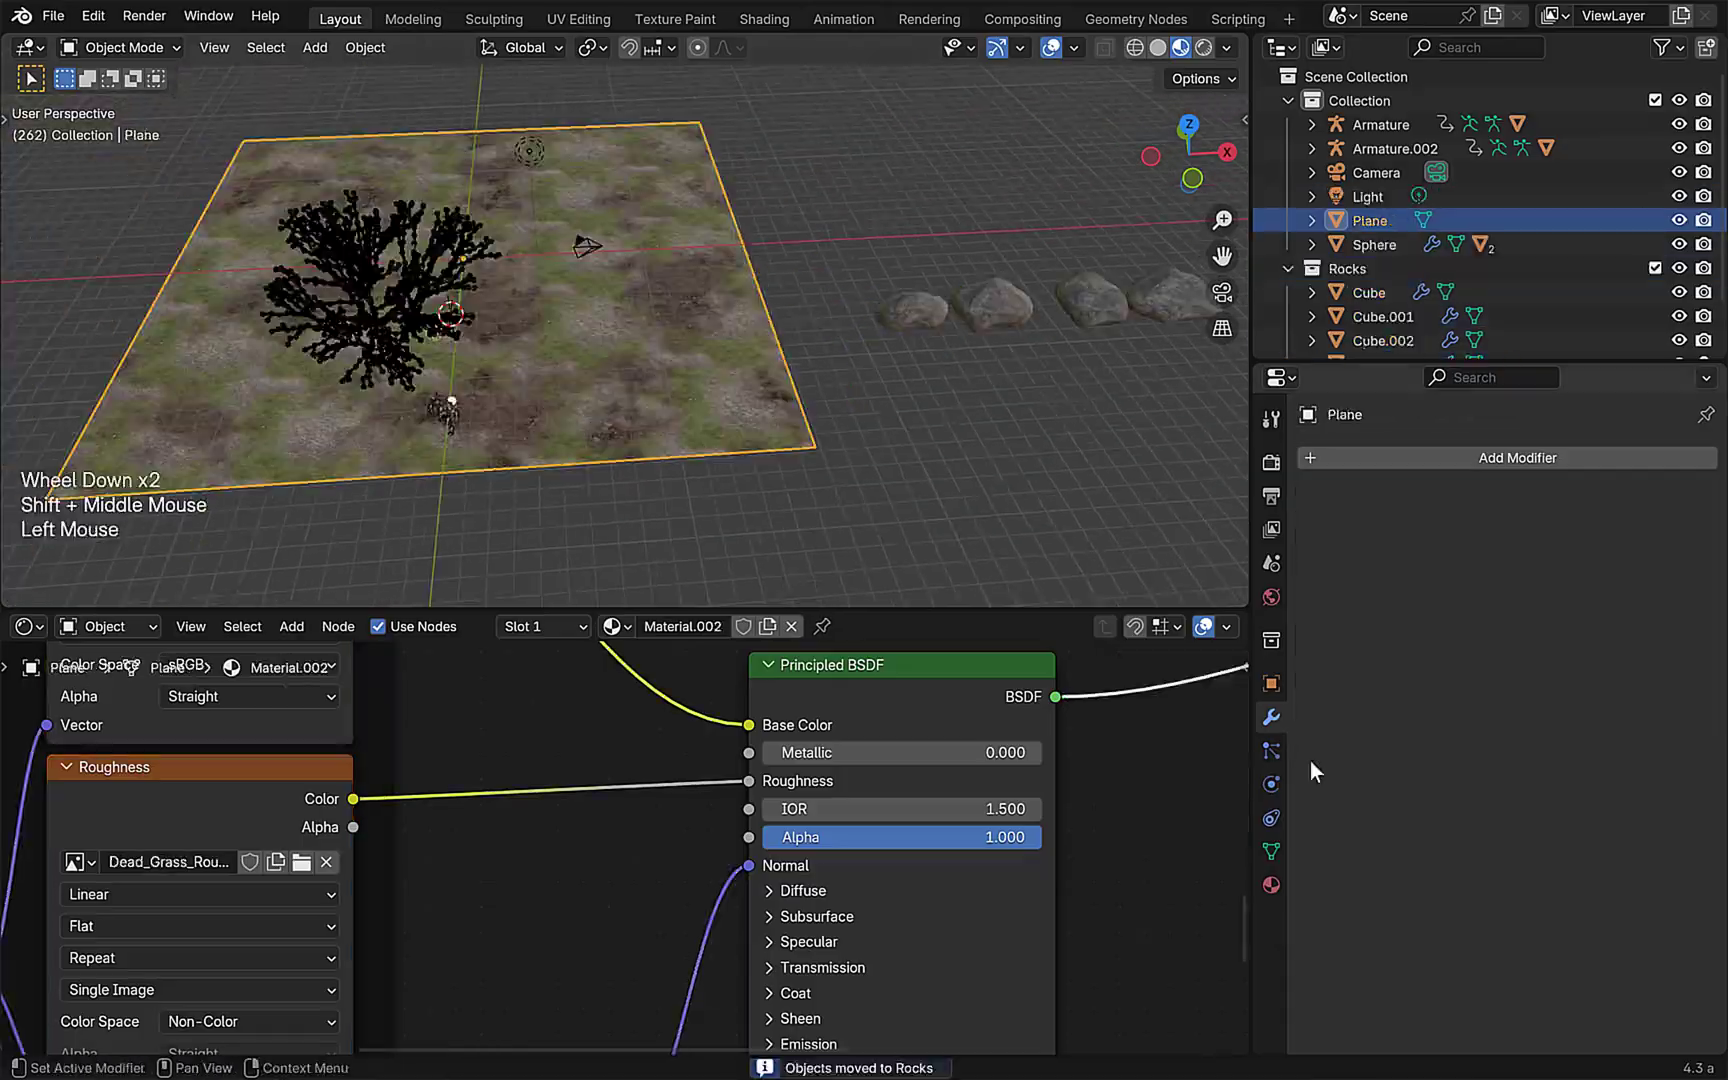
click(1270, 751)
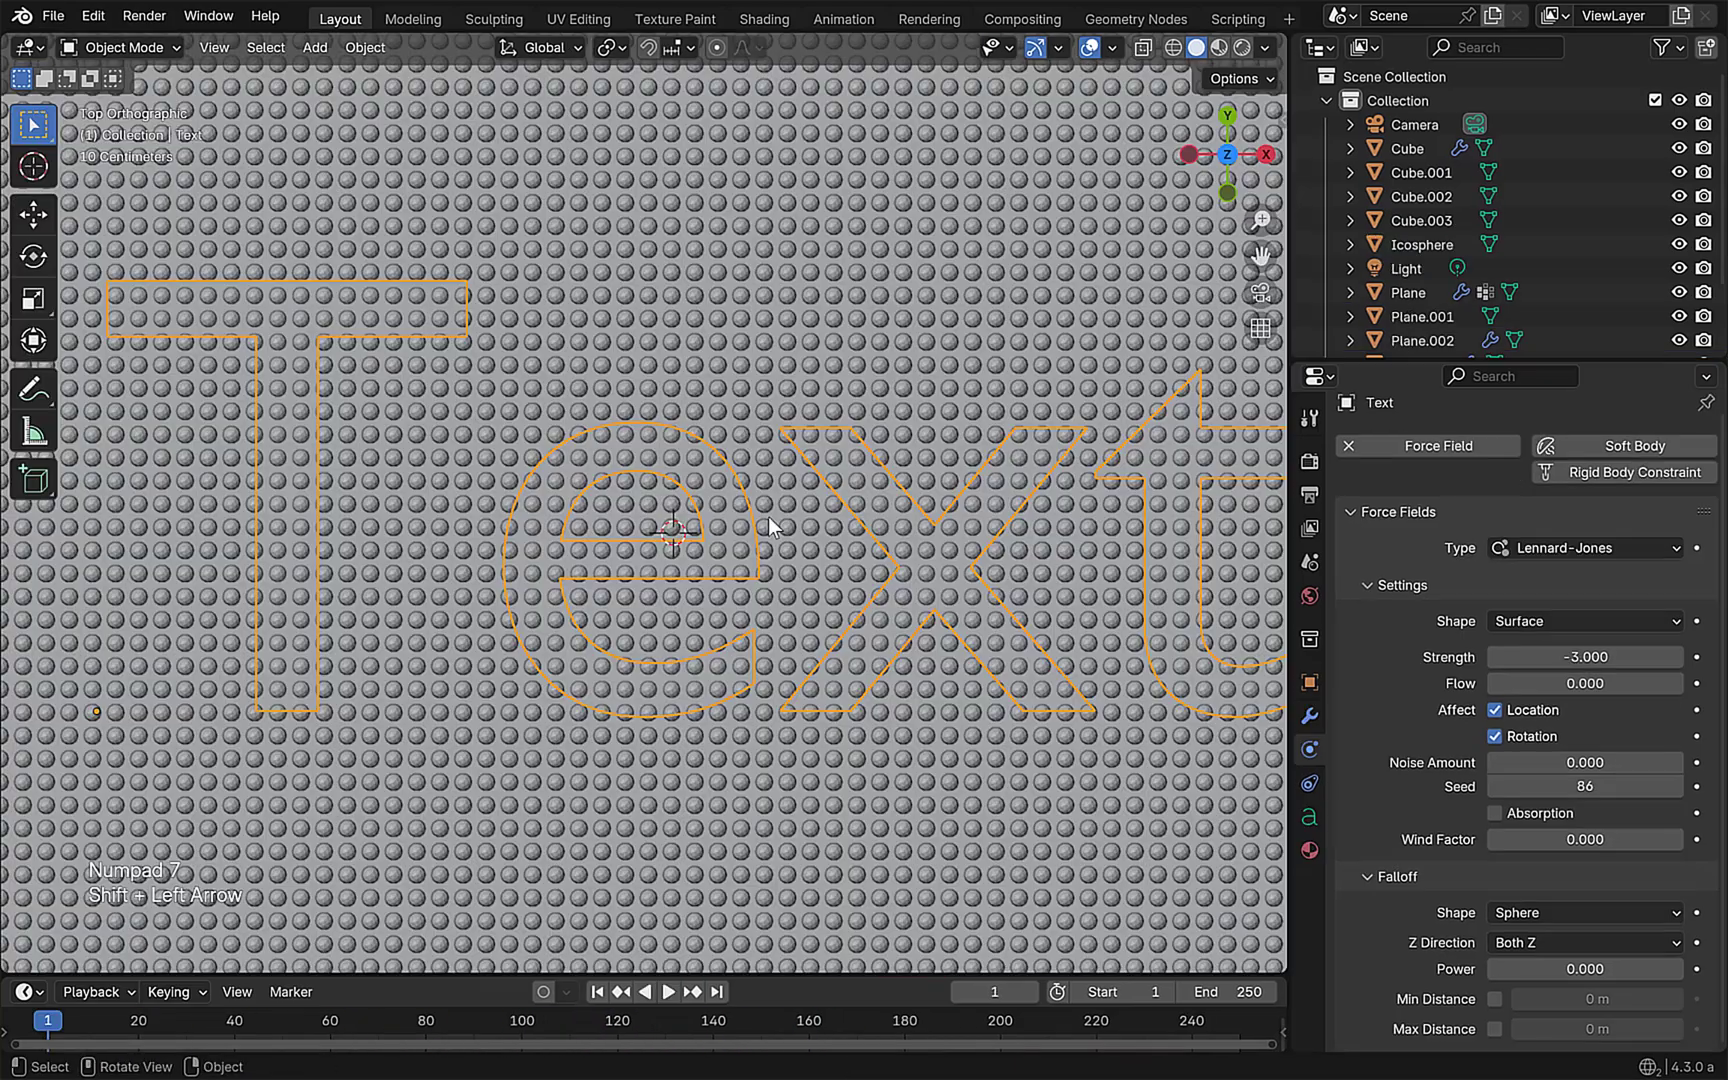
Play the text force-field scene, then the butterfly particles through the scene camera.
key(space)
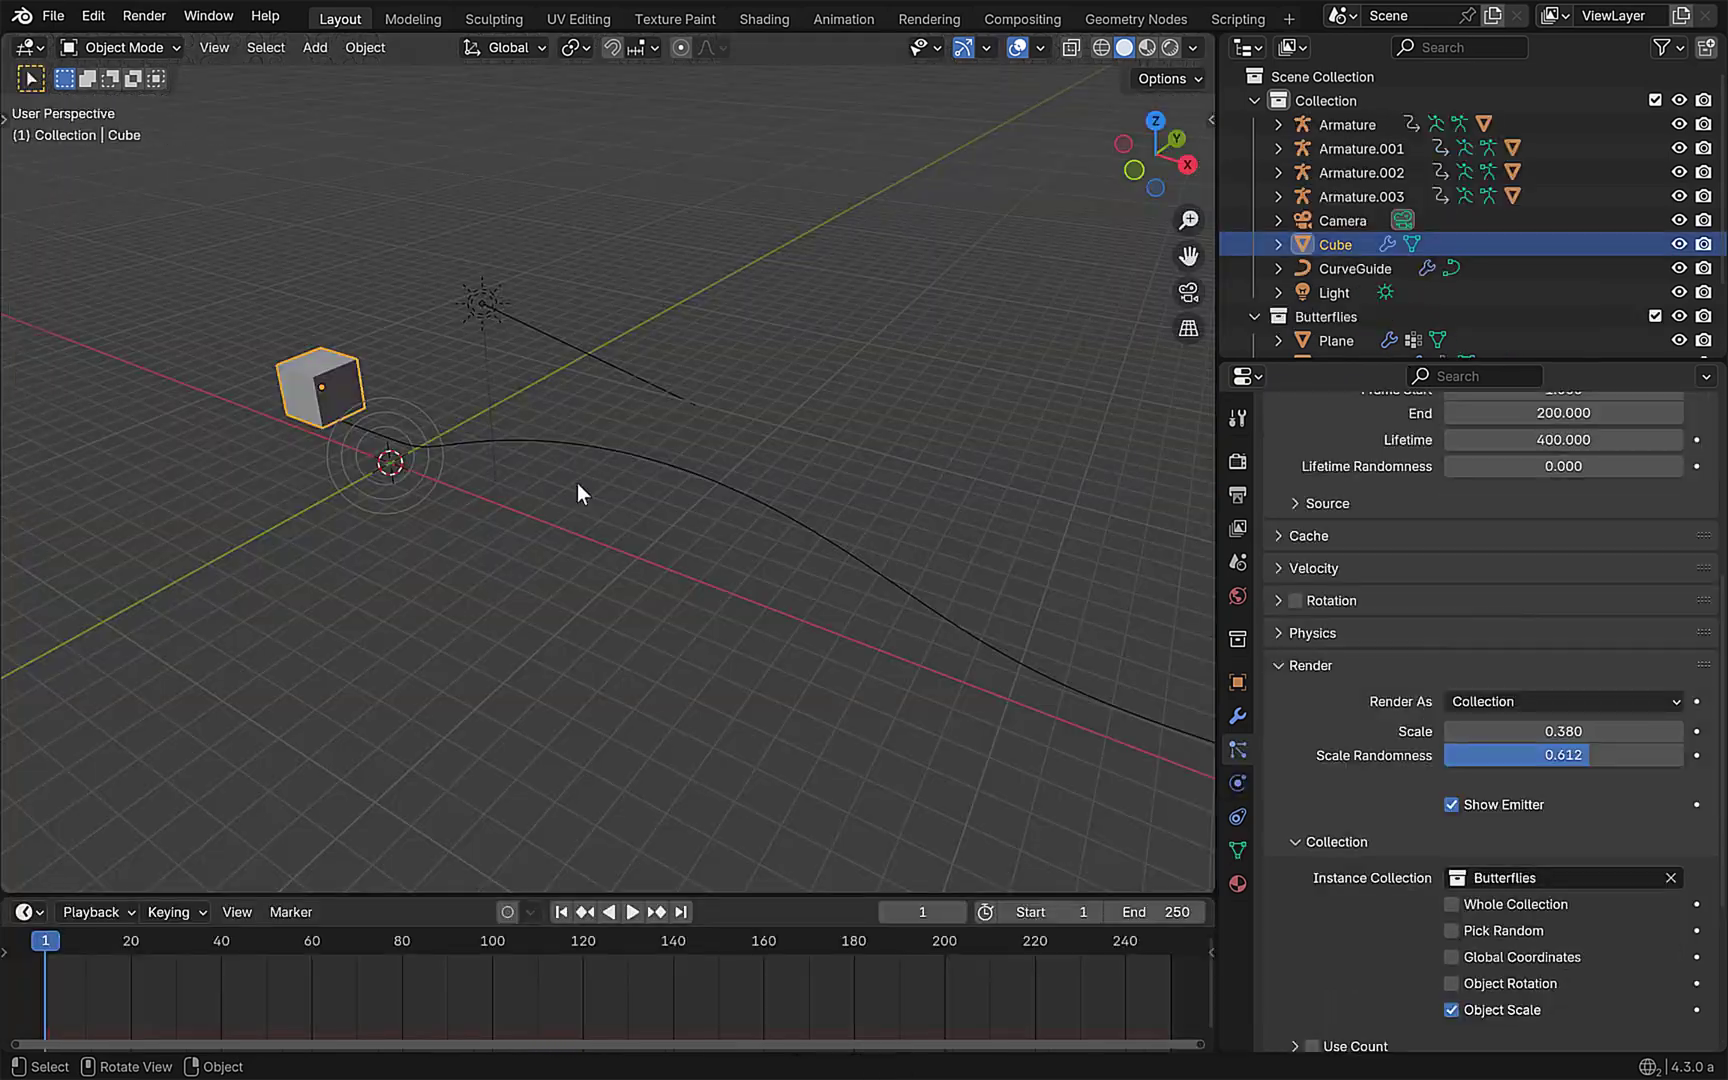
key(KP_0)
key(space)
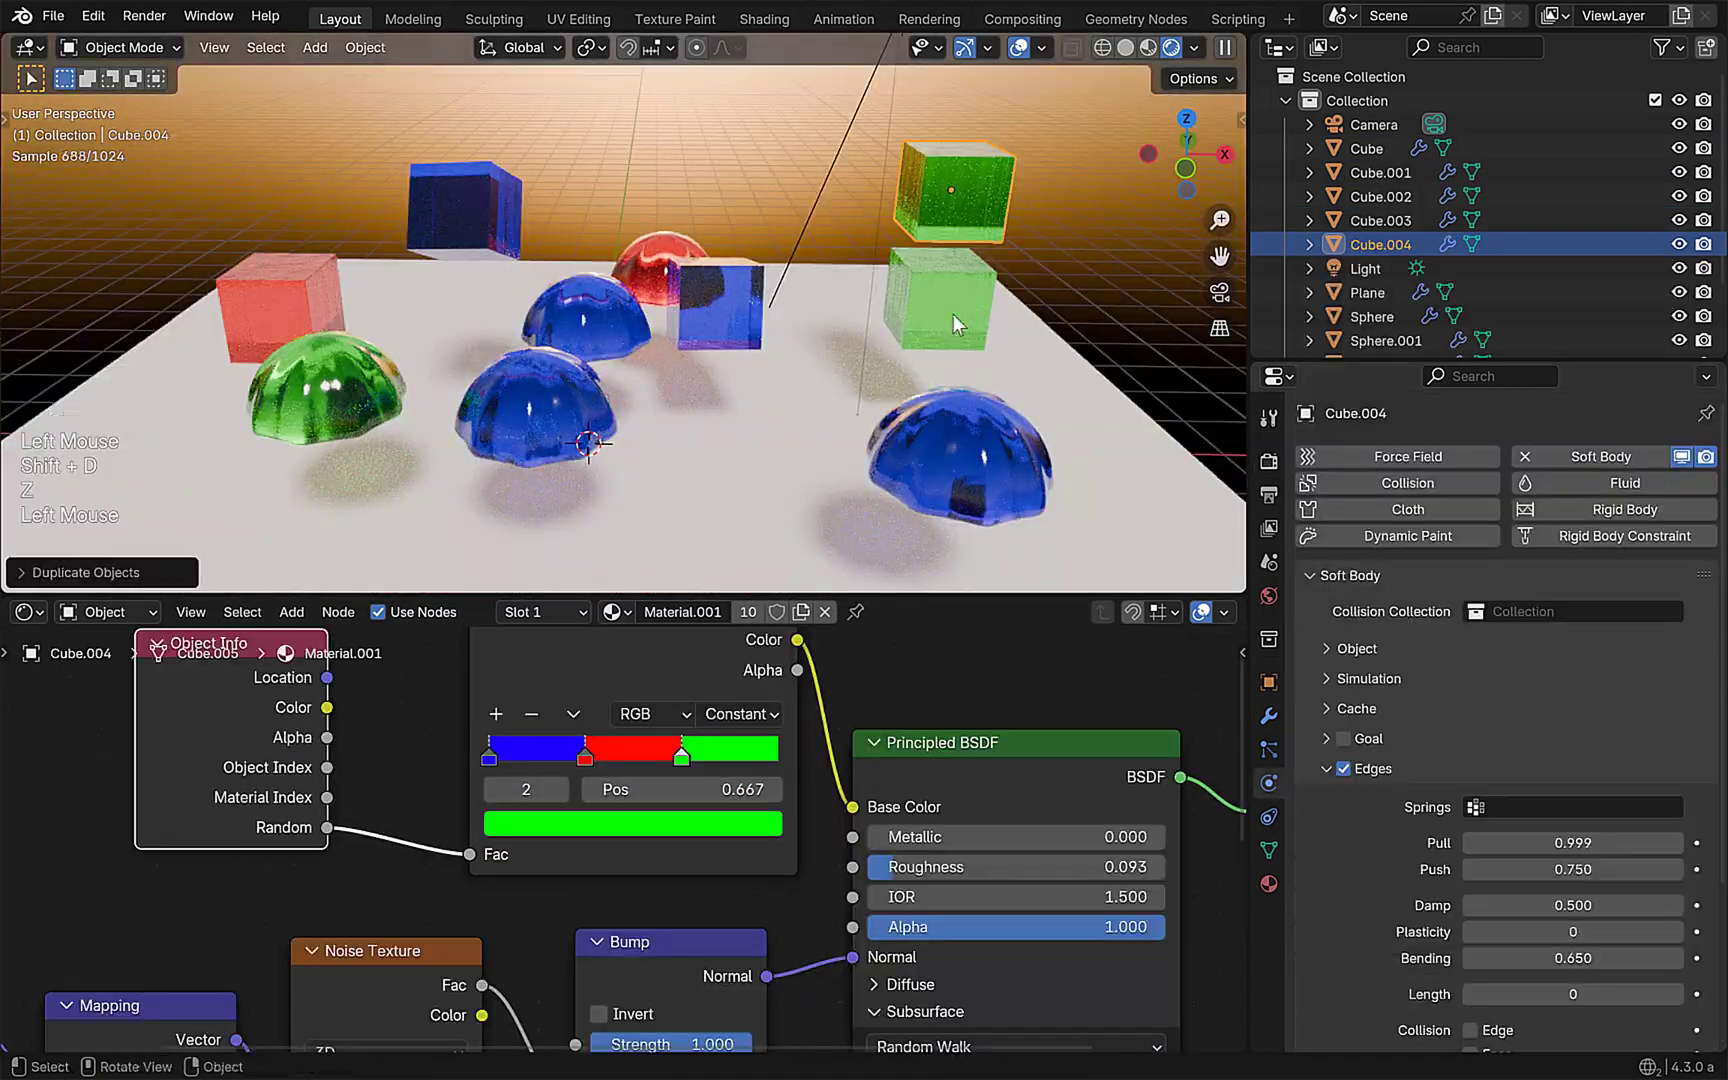
Select soft-body cubes Cube.001 and Cube.004 and orbit down to a lower view.
click(905, 255)
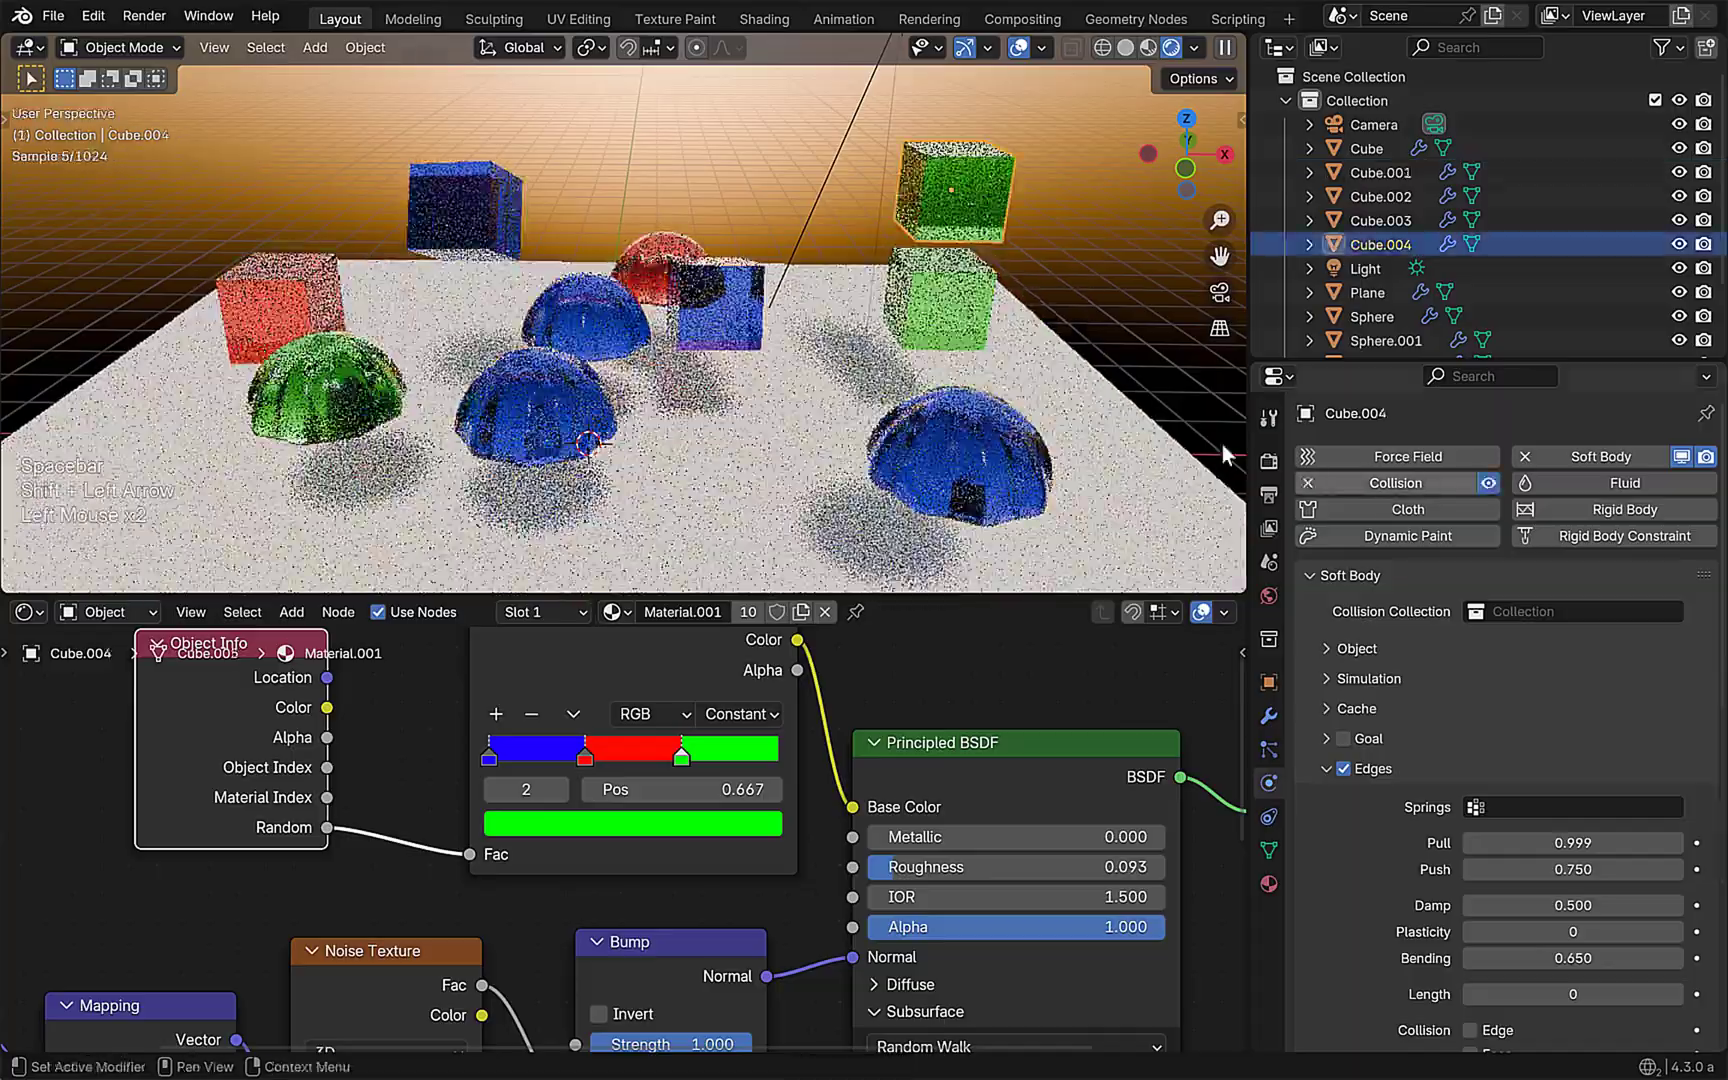
click(987, 374)
middle_drag(987, 374, 850, 430)
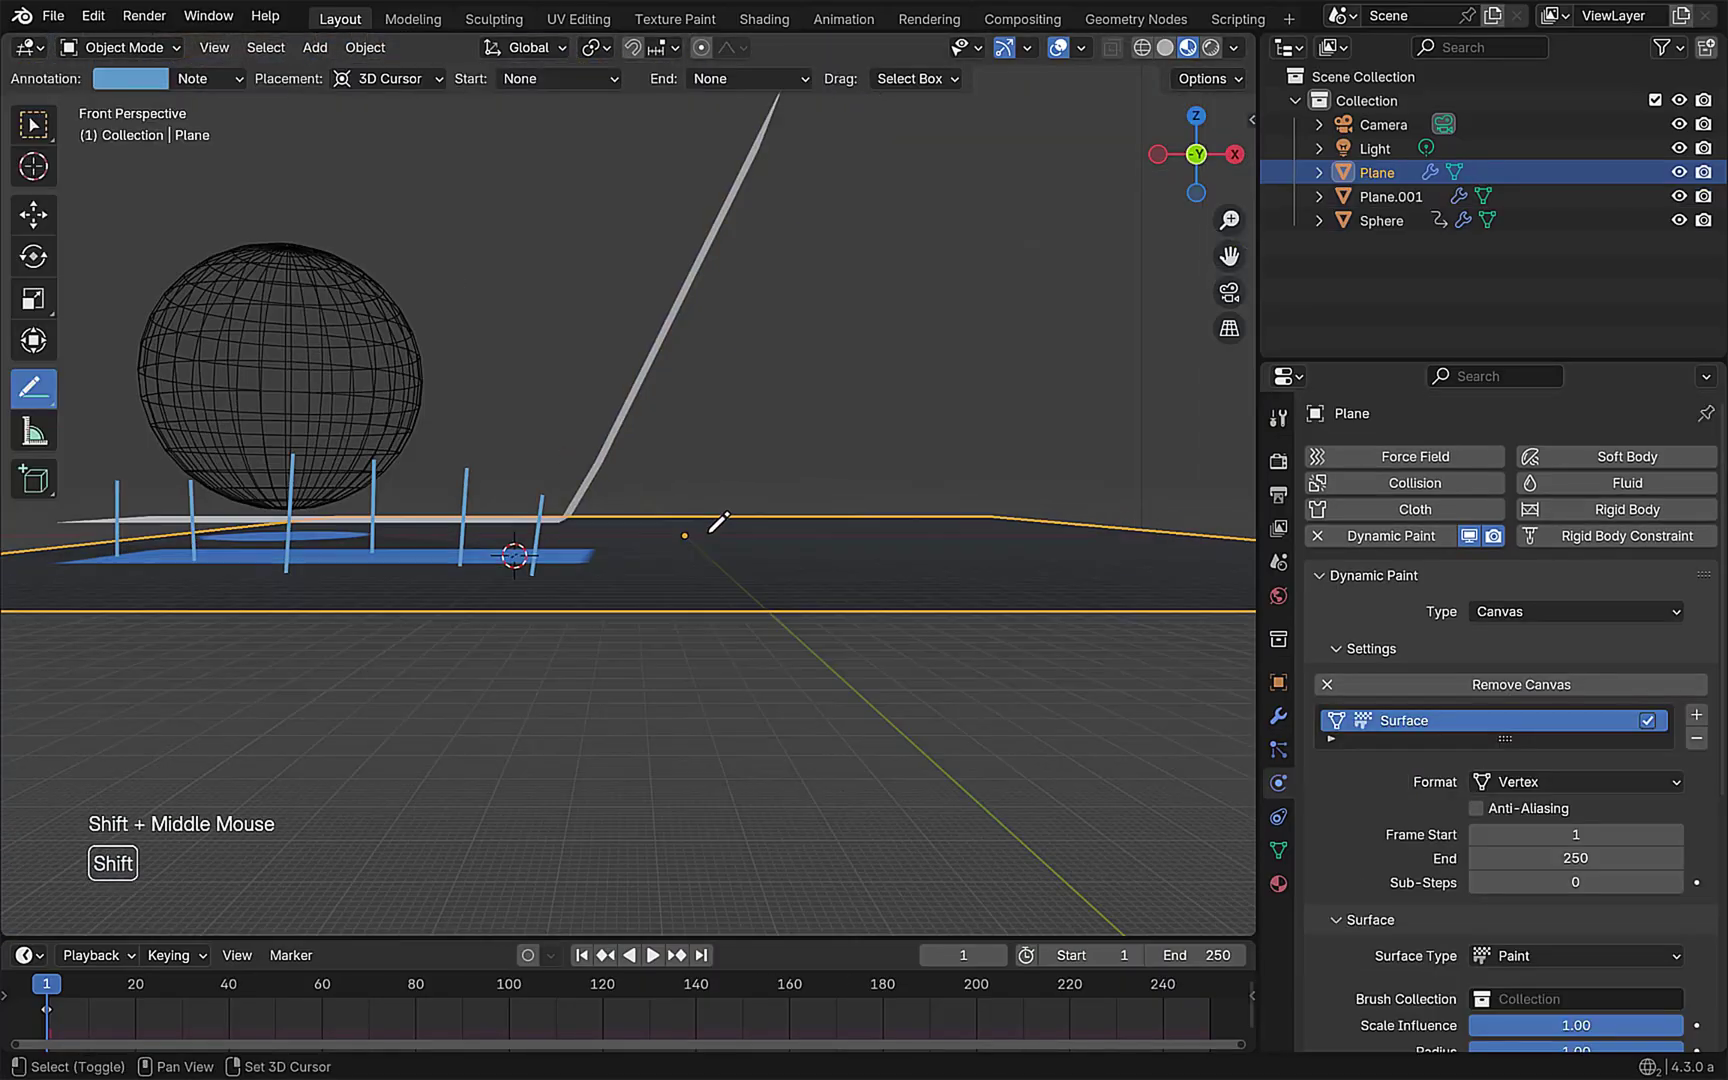
Orbit the dynamic-paint ramp scene, select Plane.001 and inspect the annotation options.
middle_drag(715, 528, 82, 244)
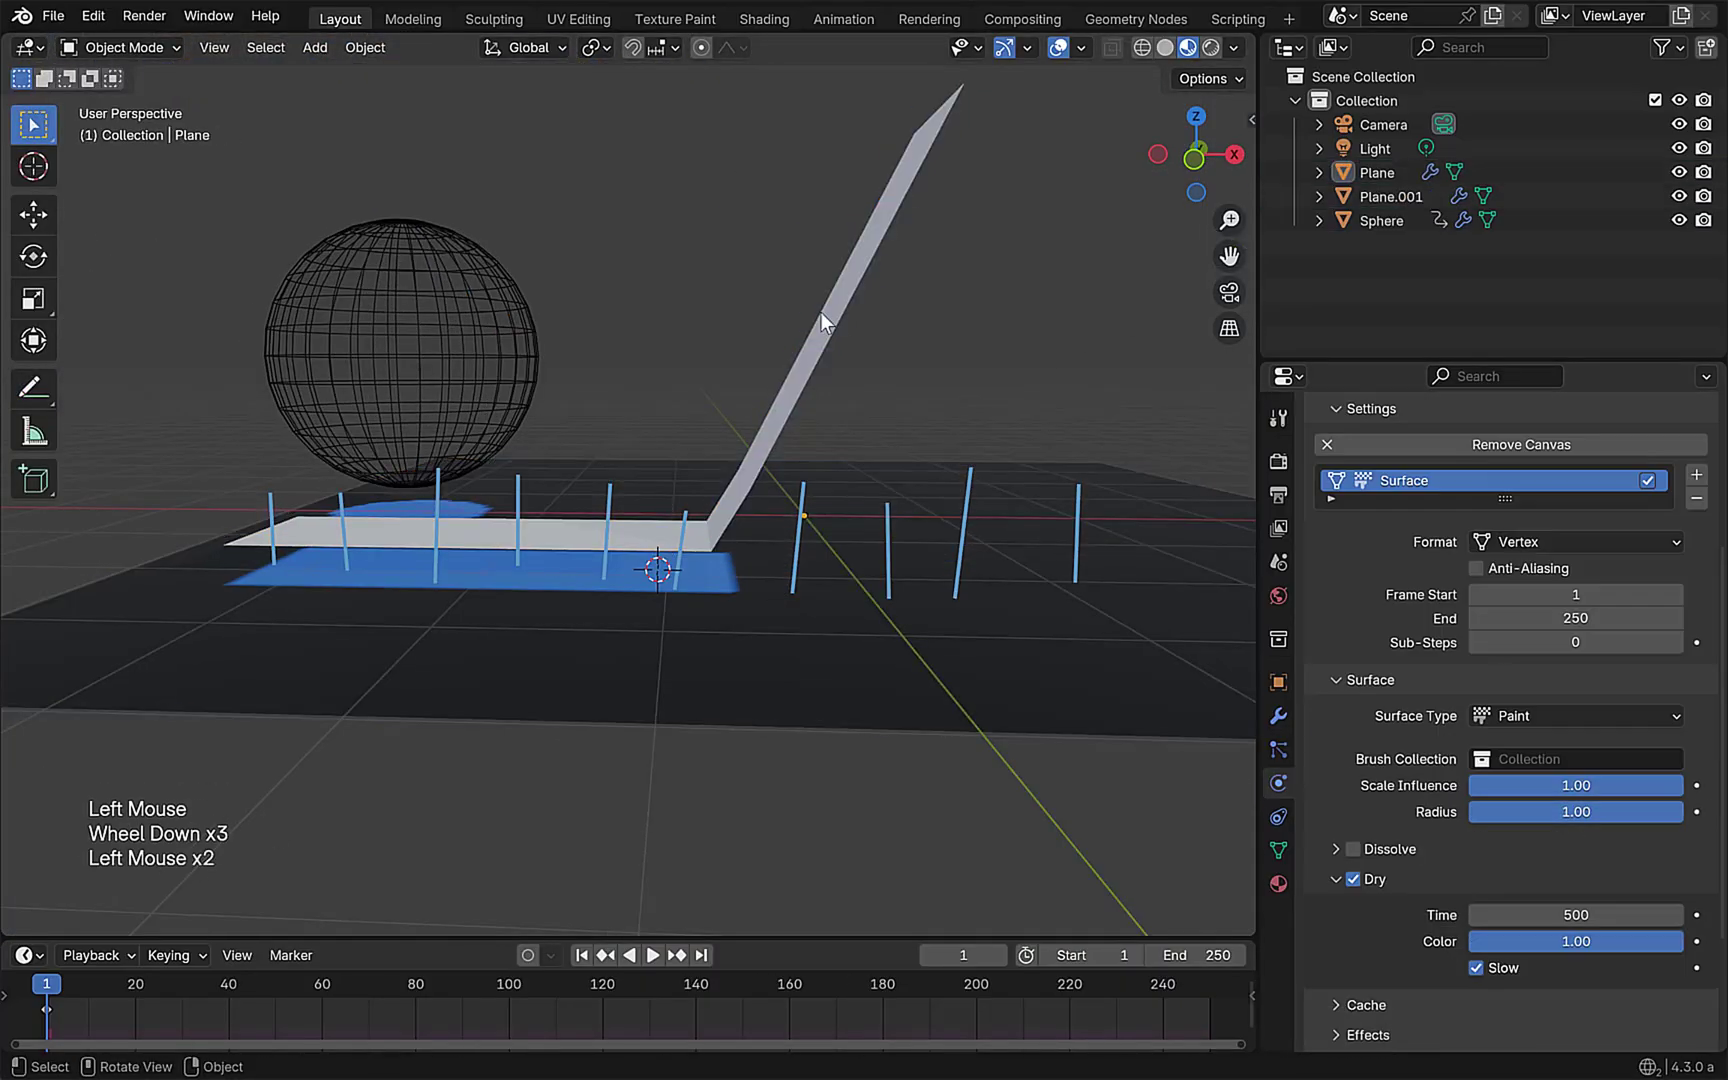
click(819, 313)
click(208, 79)
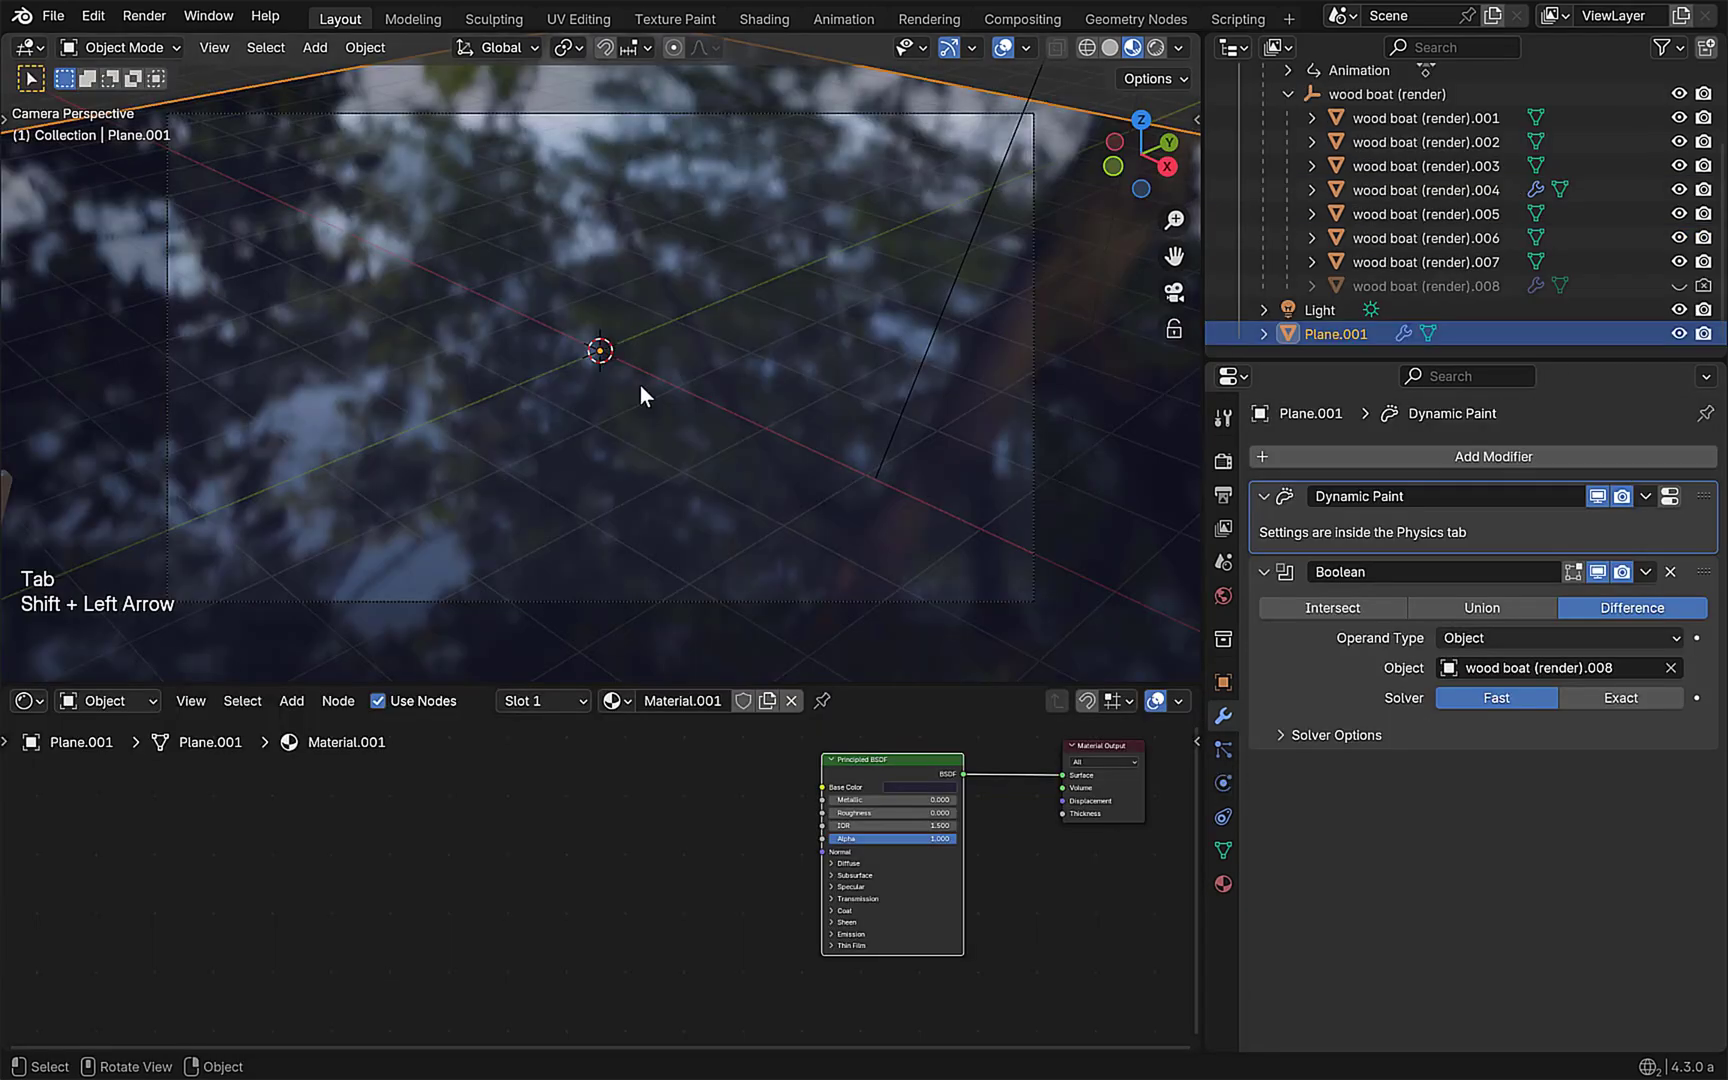
key(space)
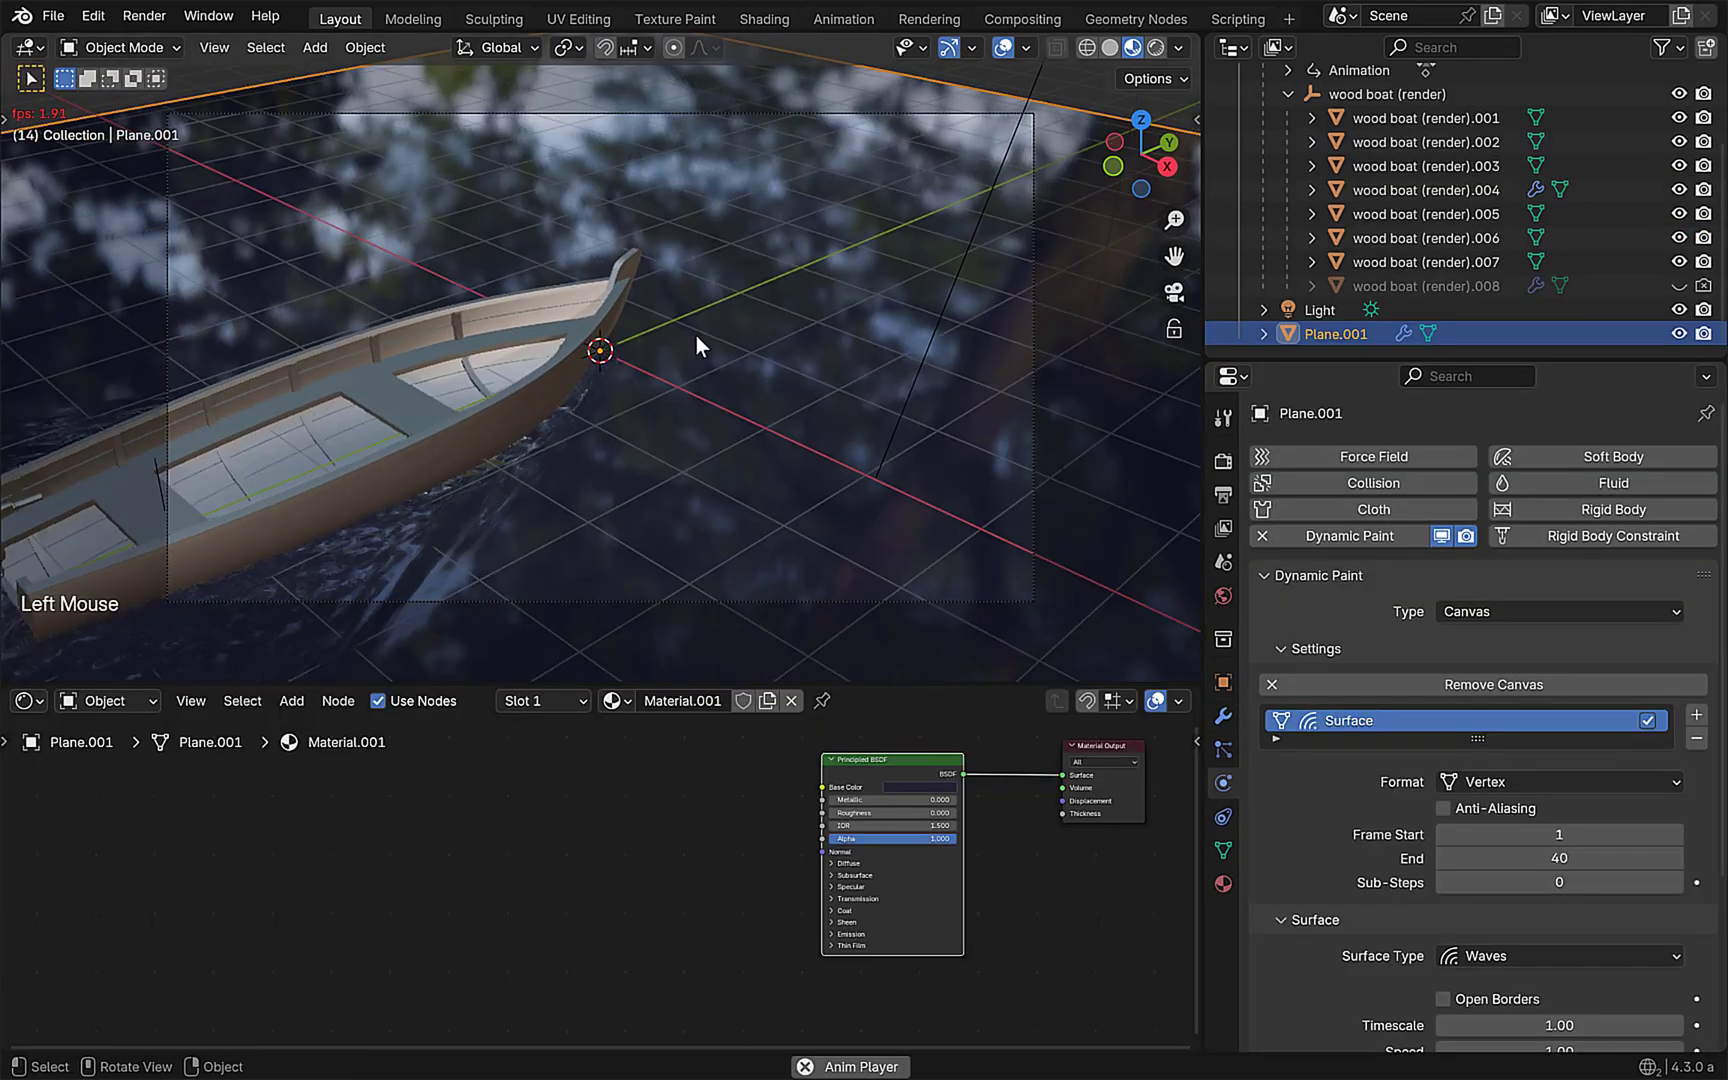
scroll(1396, 844, down, 2)
scroll(1396, 844, down, 5)
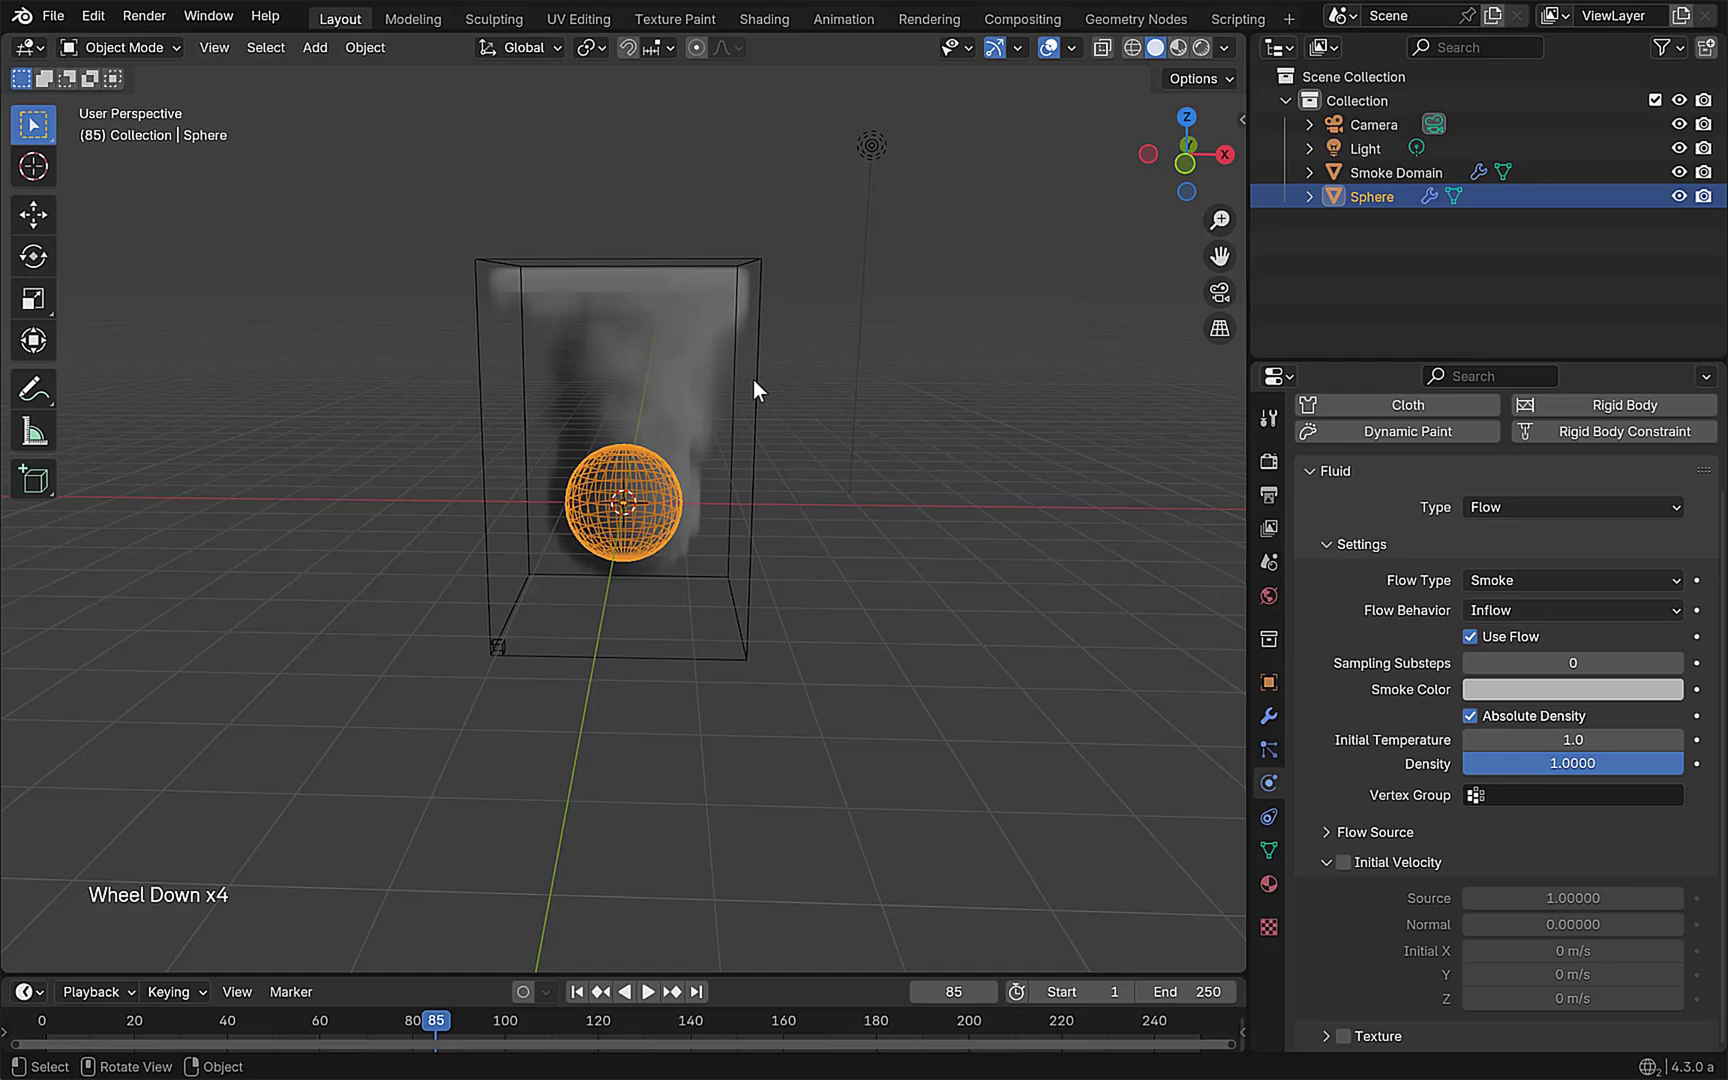
Set the sphere's flow type to Fire + Smoke and replay it in camera view.
click(595, 540)
scroll(696, 545, up, 3)
click(696, 545)
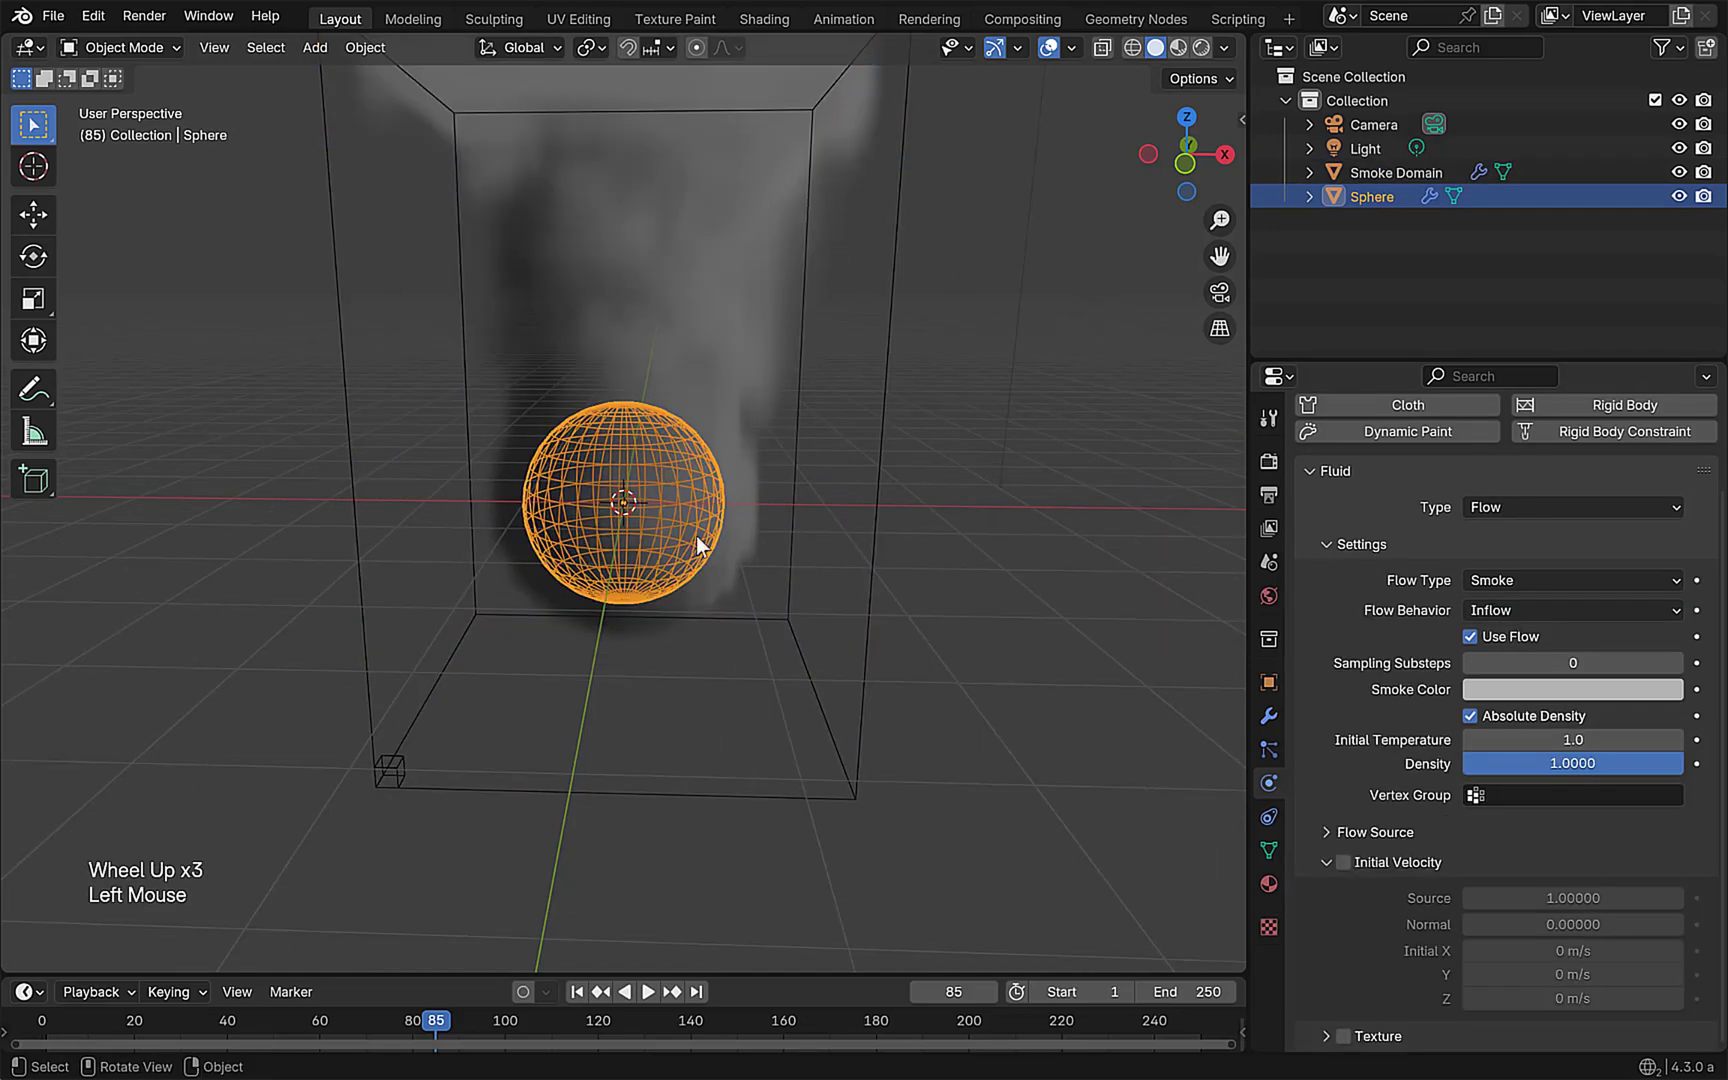
click(1514, 635)
key(shift+Left)
key(space)
key(space)
key(KP_0)
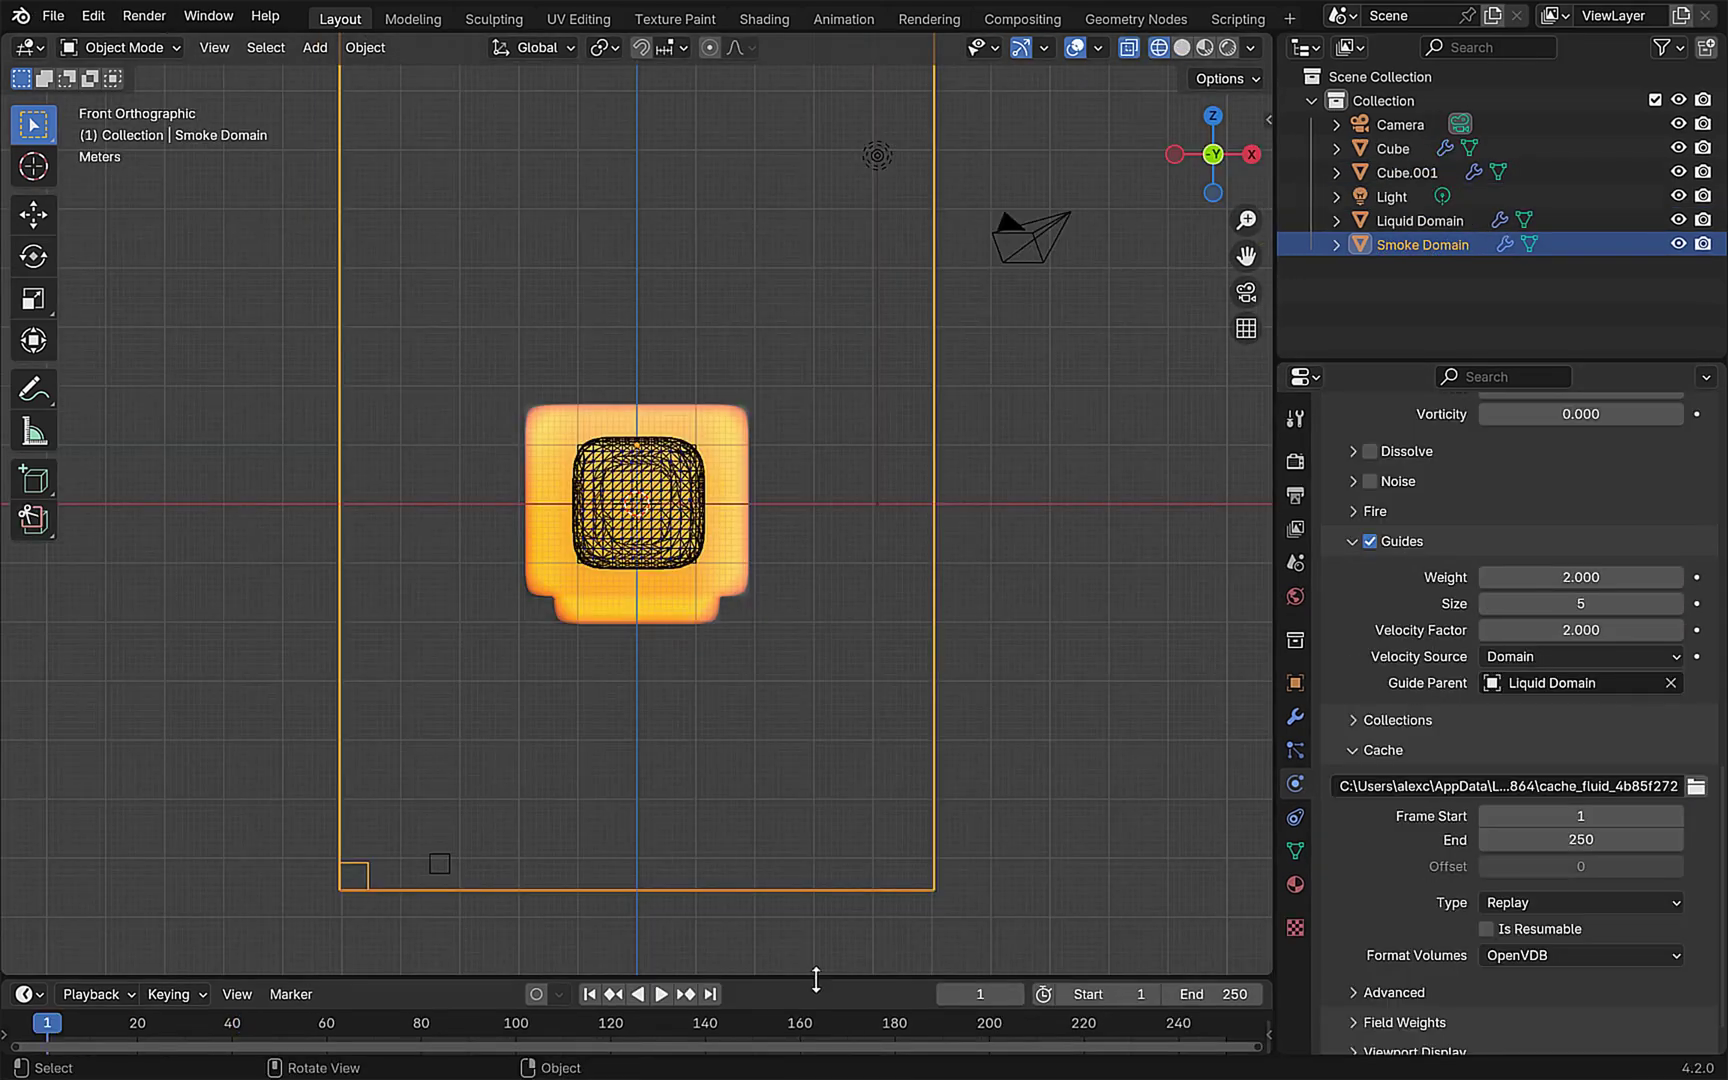
key(space)
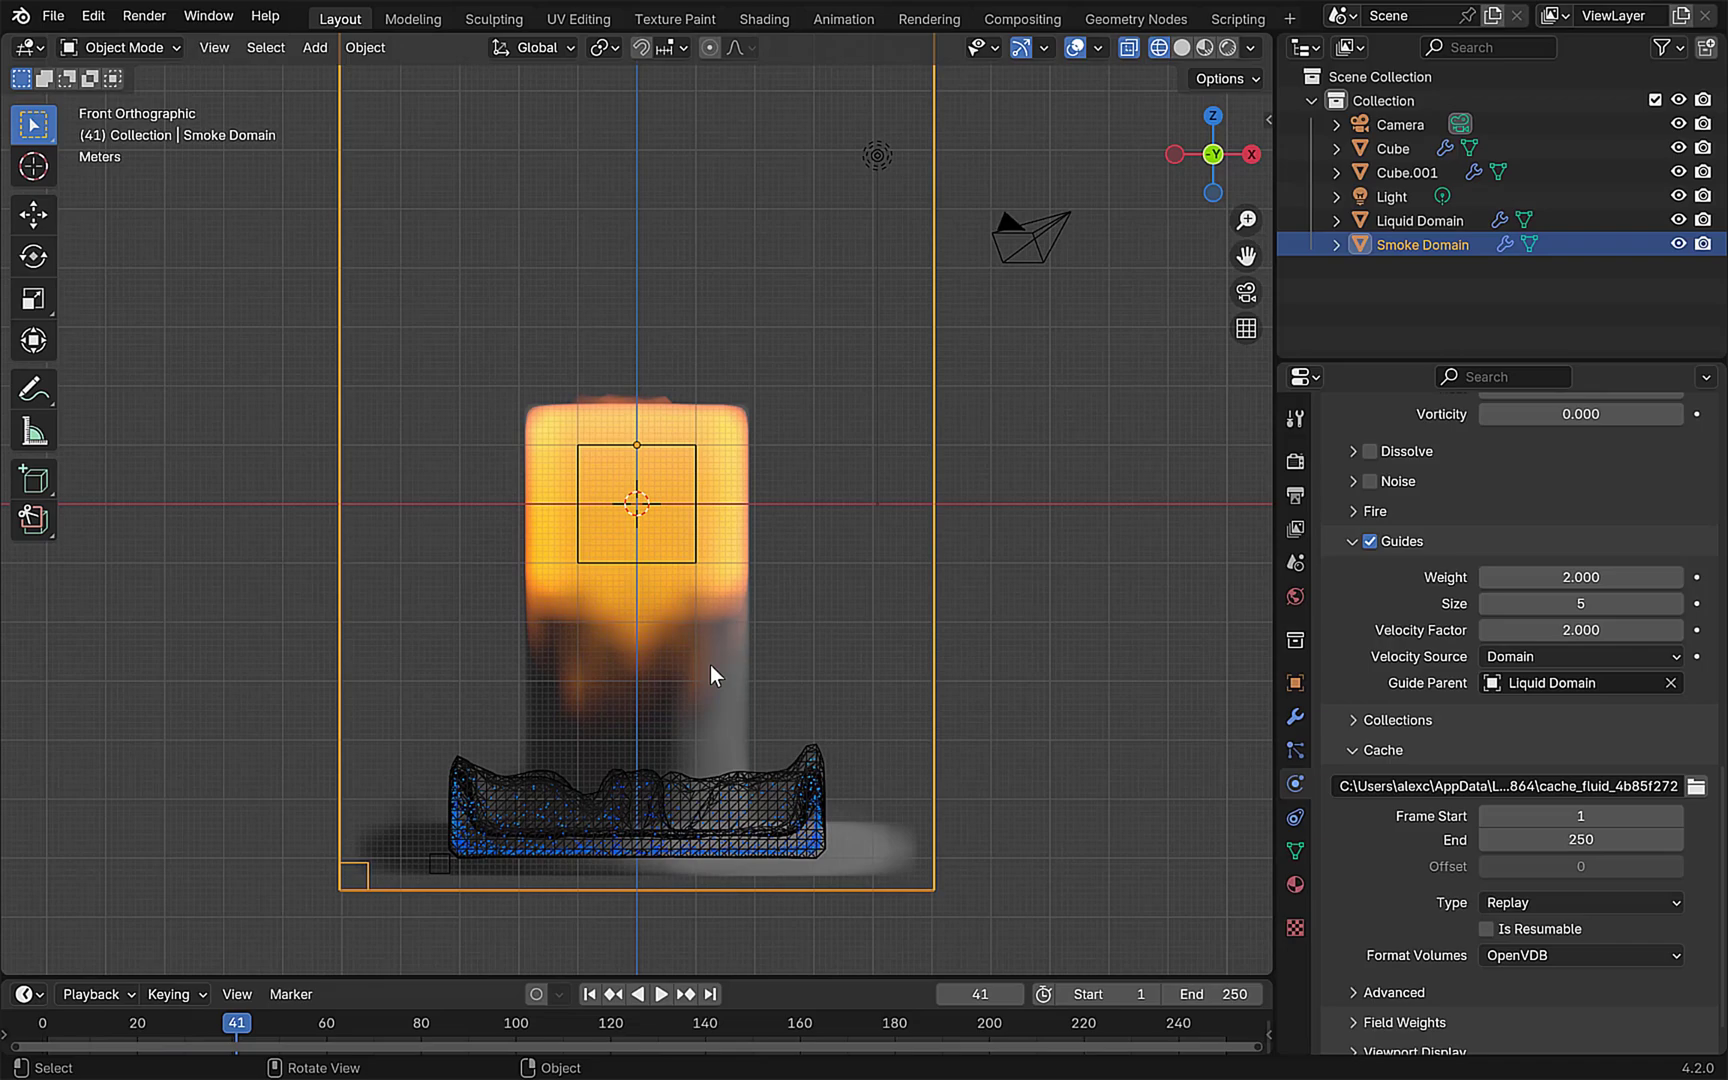
key(shift+Left)
Set the guide Size to 18, replay the simulation, then change it to 5.
double_click(1560, 603)
text(18)
key(Return)
key(shift+Left)
key(space)
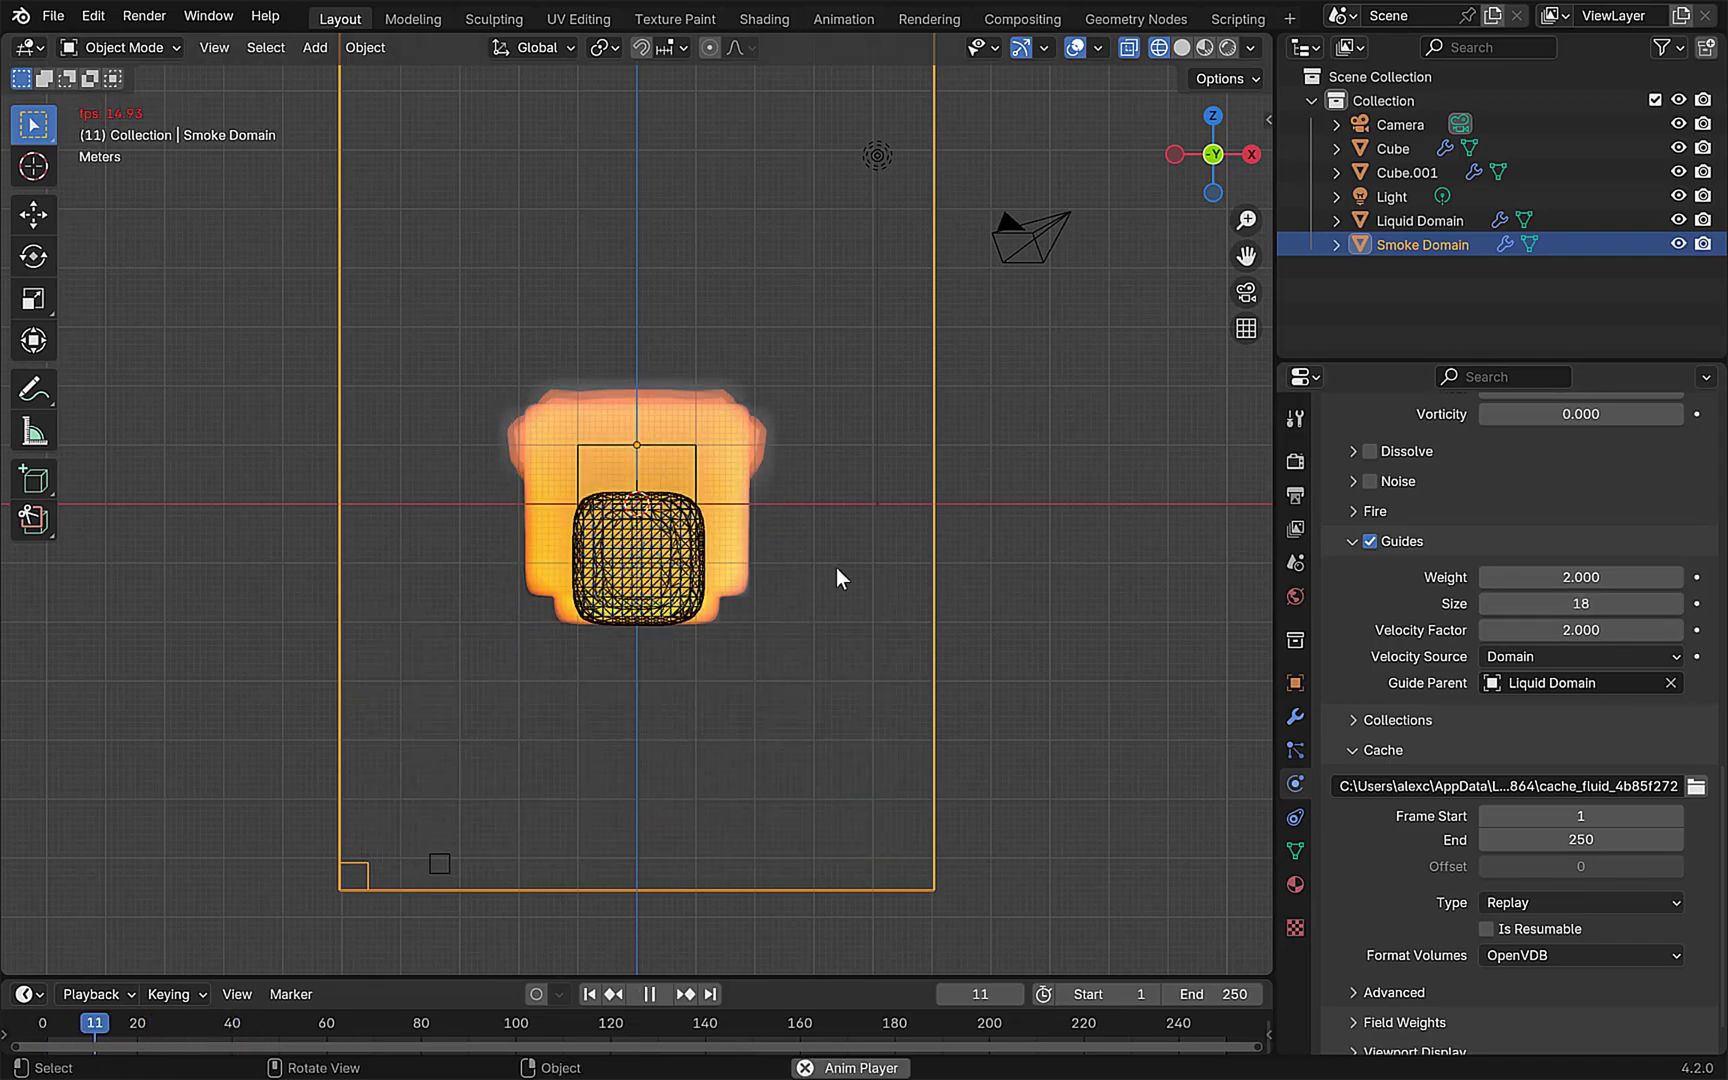
key(shift+Left)
key(space)
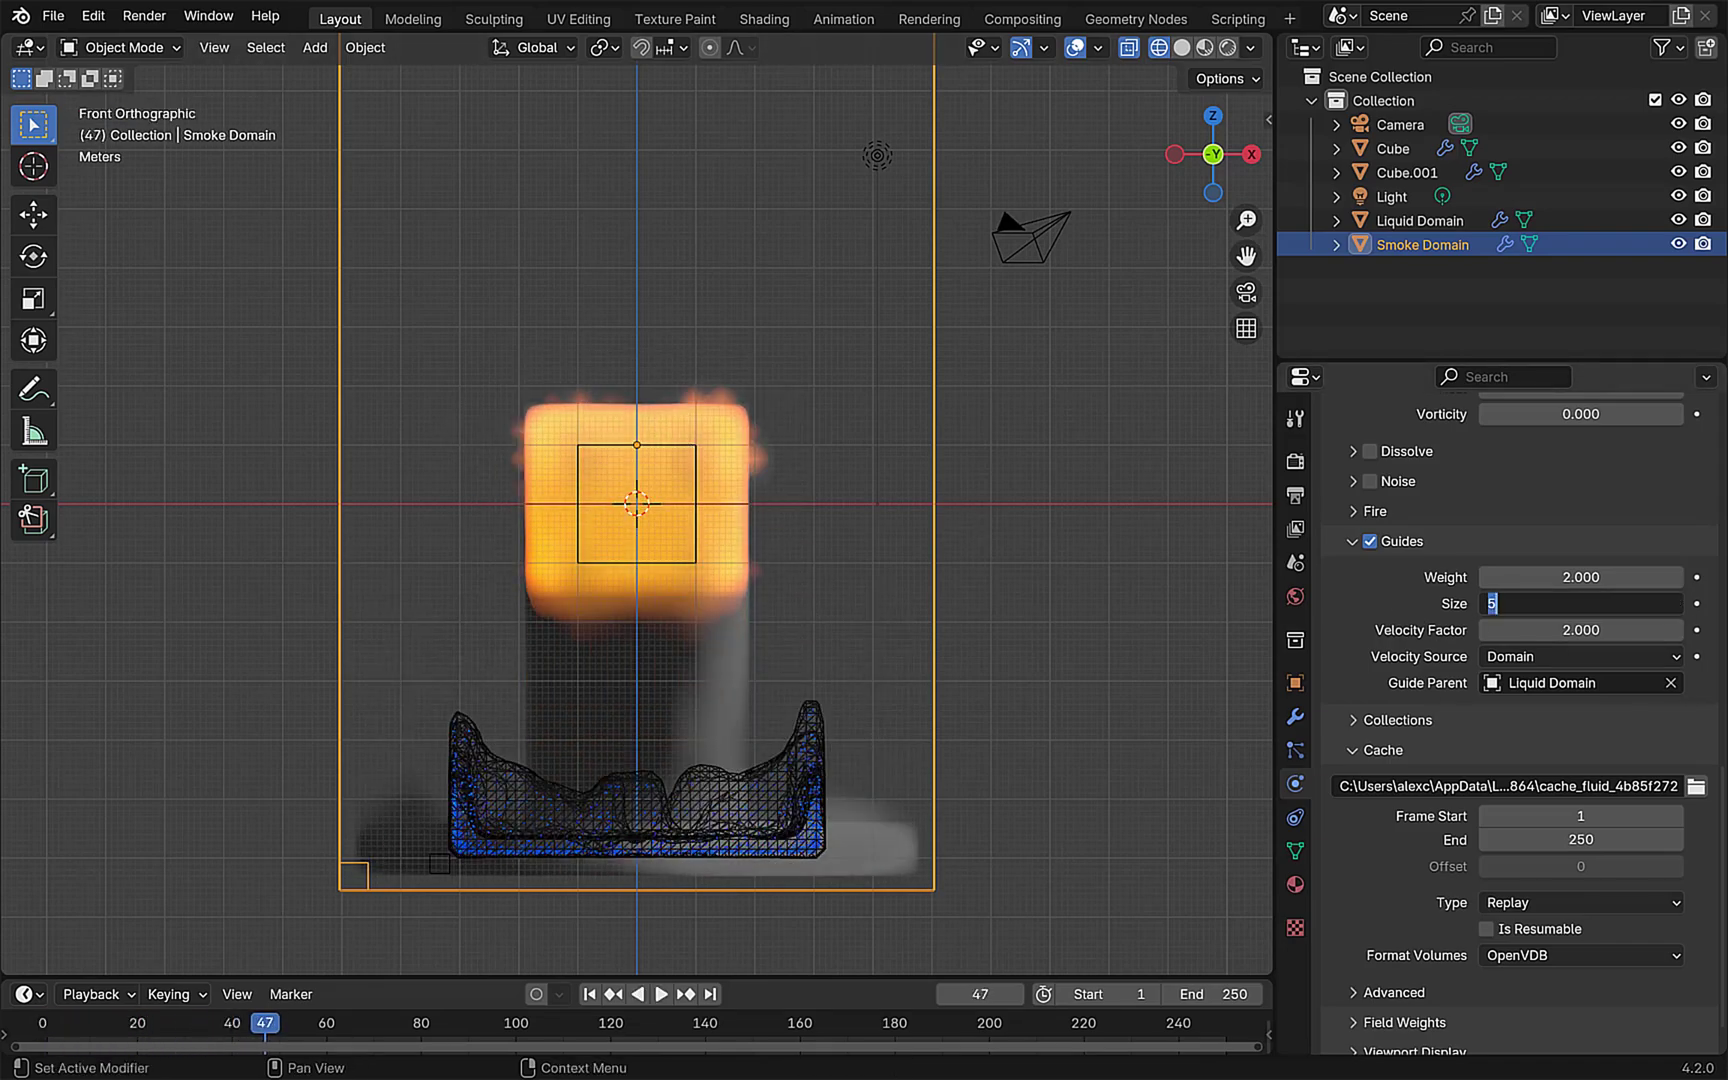
key(Return)
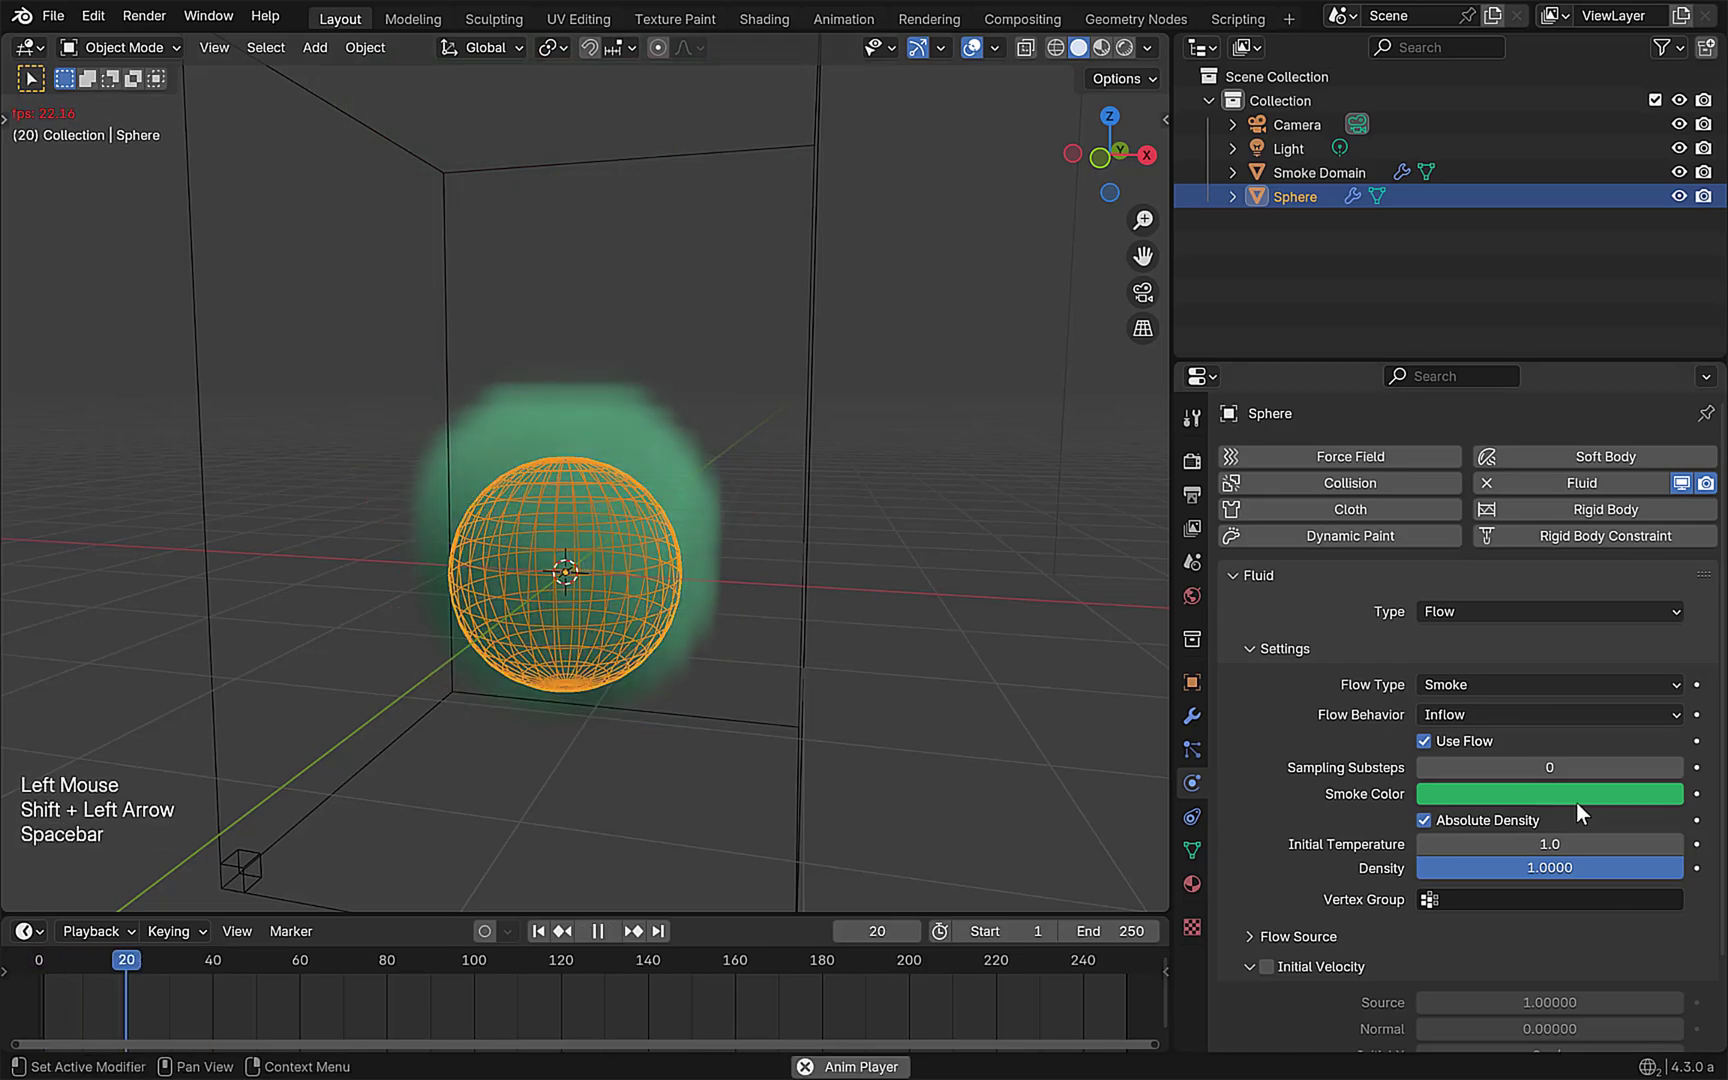
Recolour the smoke deep blue, then red.
click(1564, 796)
drag(1491, 484, 1613, 505)
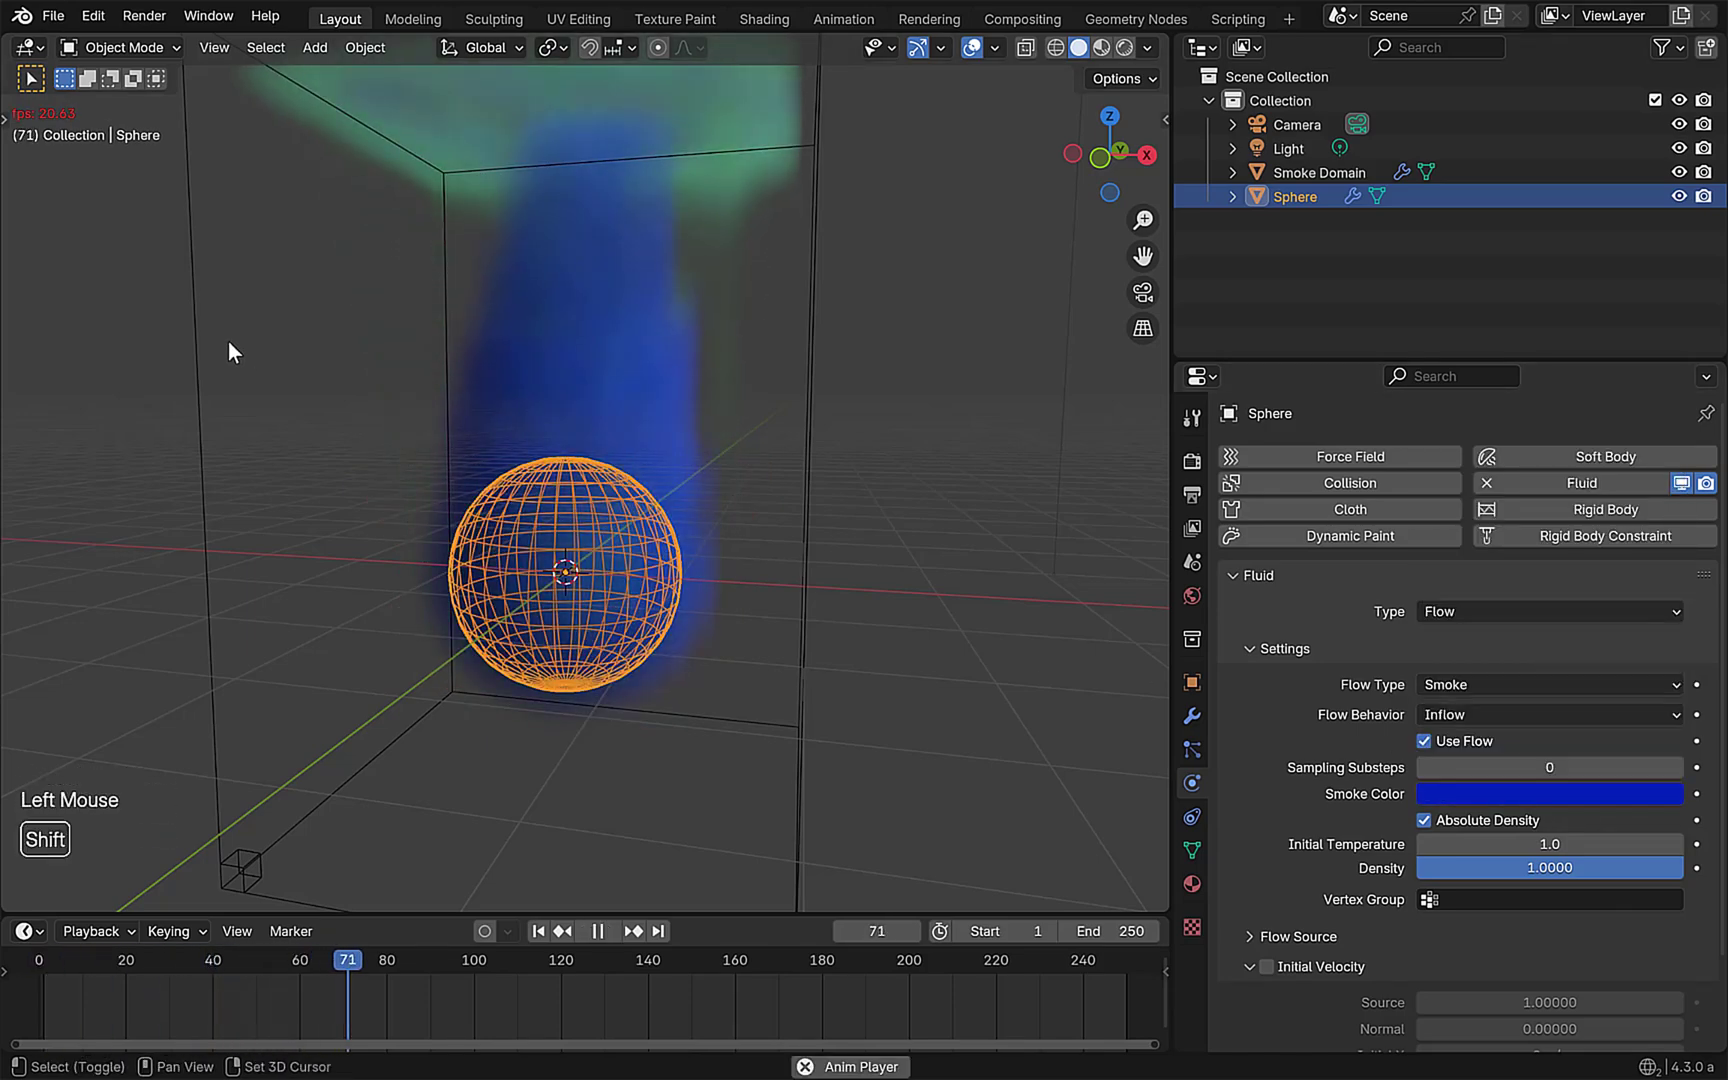
click(1548, 635)
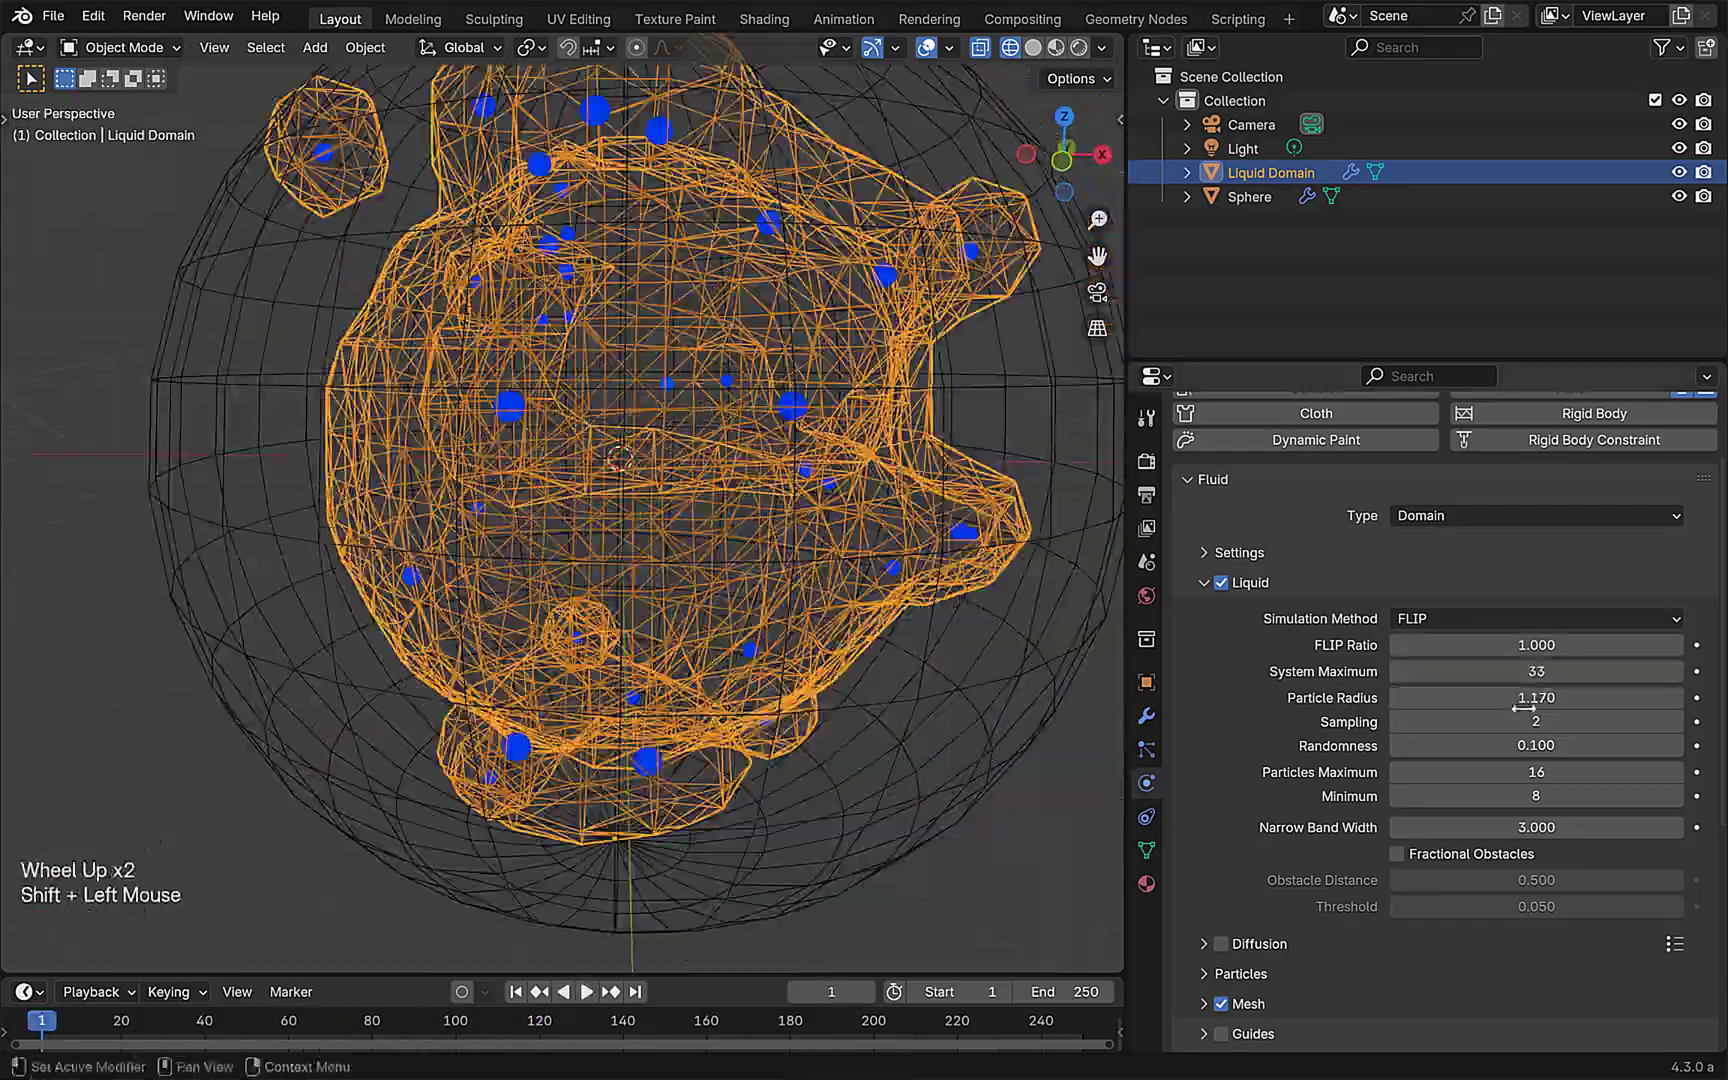
Raise Particle Radius to 3.120, then reset it to 1.000 with System Maximum 0.
mouse_move(1523, 706)
mouse_down()
mouse_move(1561, 697)
mouse_move(1520, 697)
mouse_up()
double_click(1536, 671)
text(0)
key(Return)
click(1536, 697)
text(1)
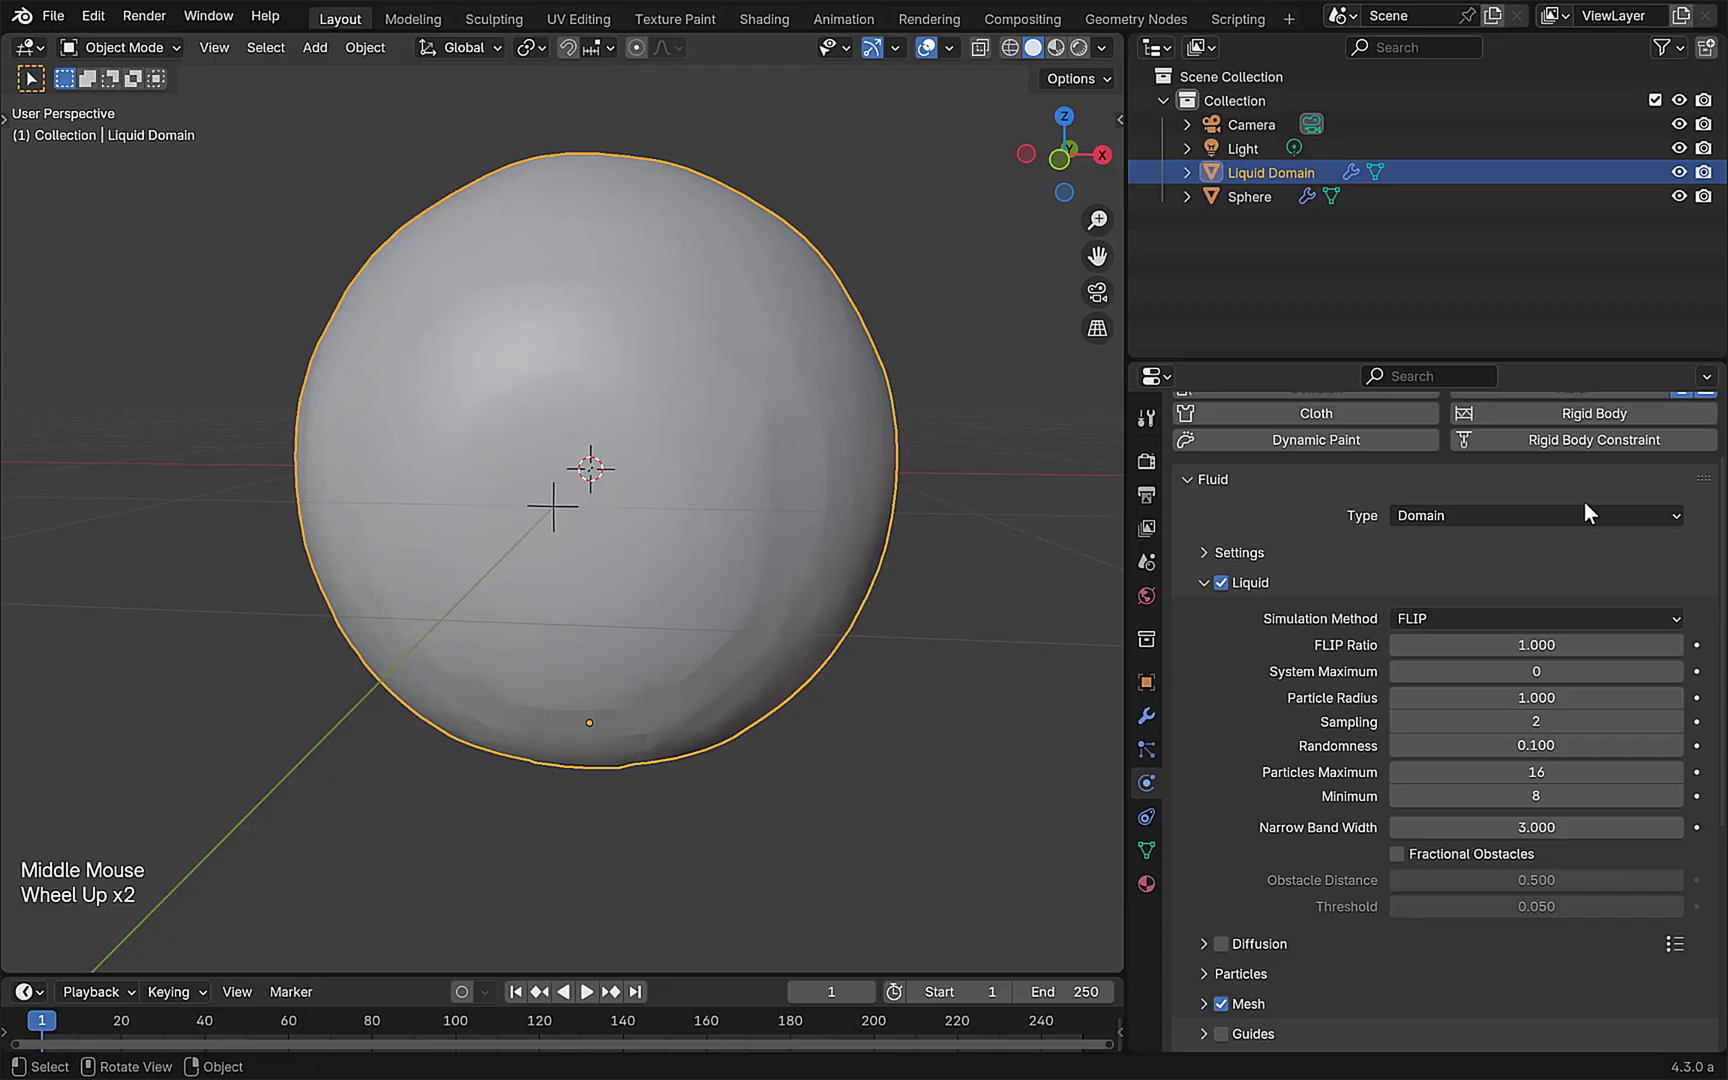
key(space)
key(space)
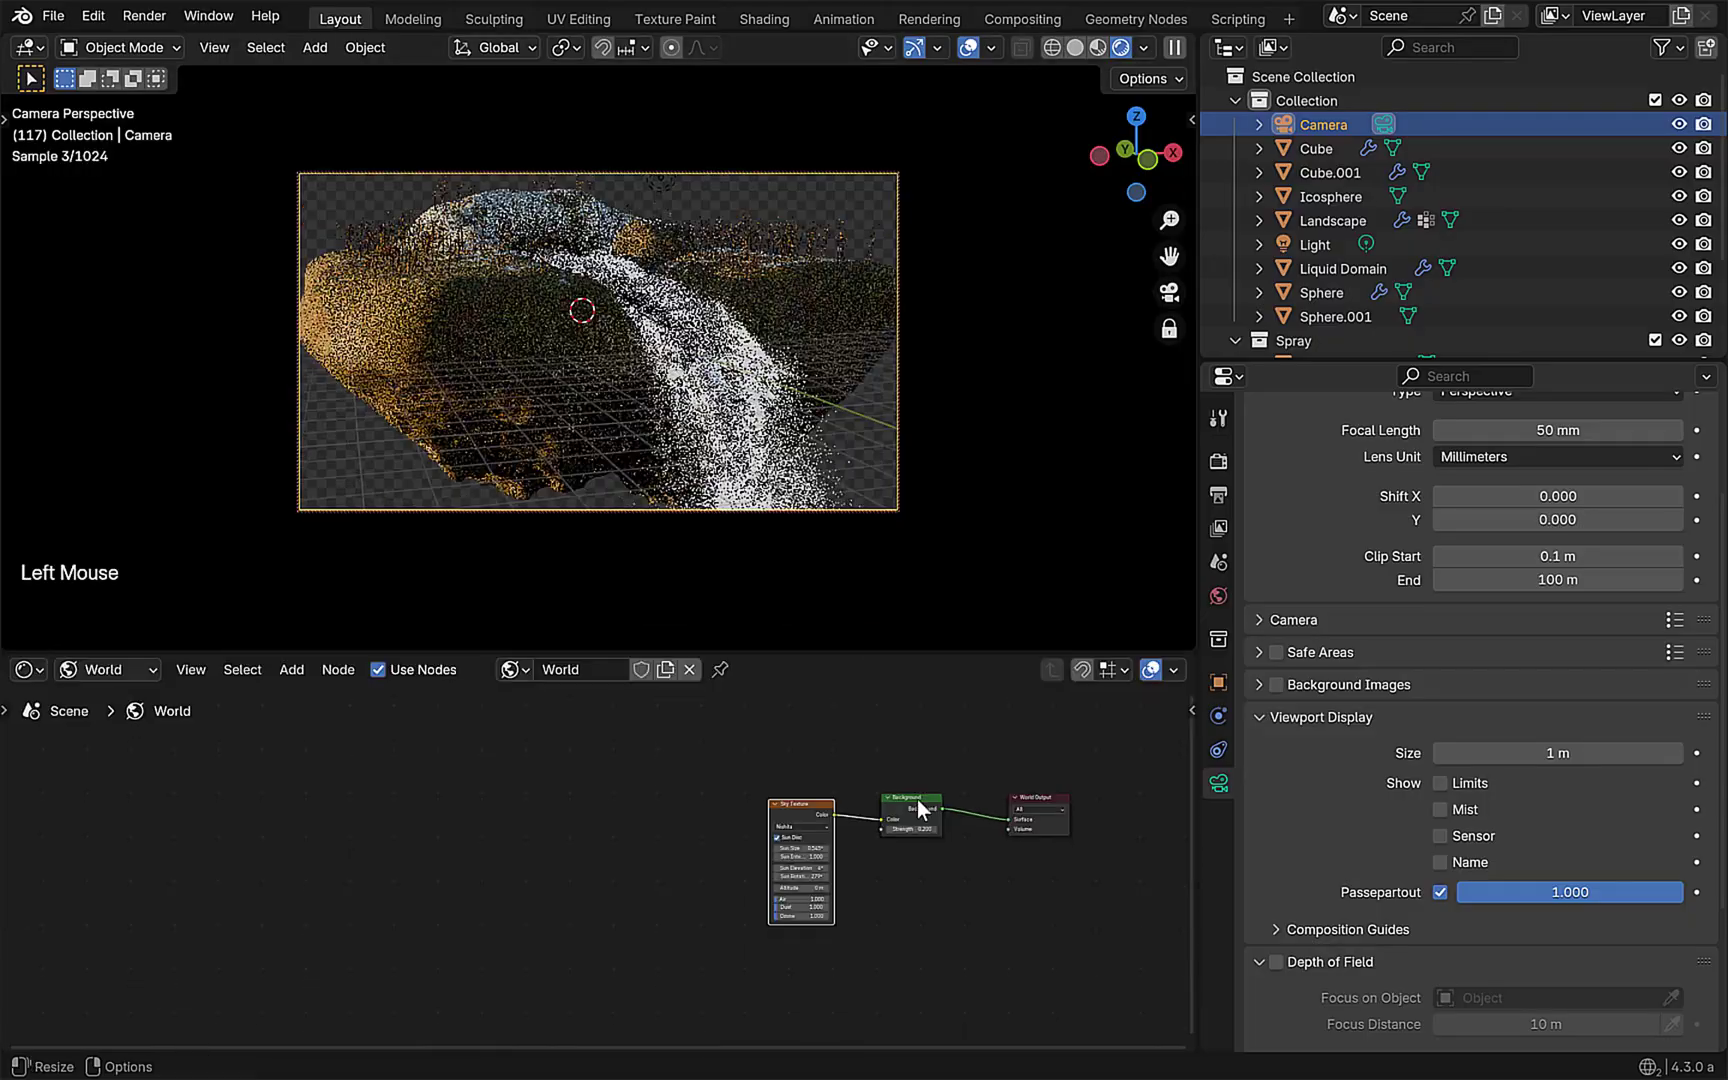
click(790, 694)
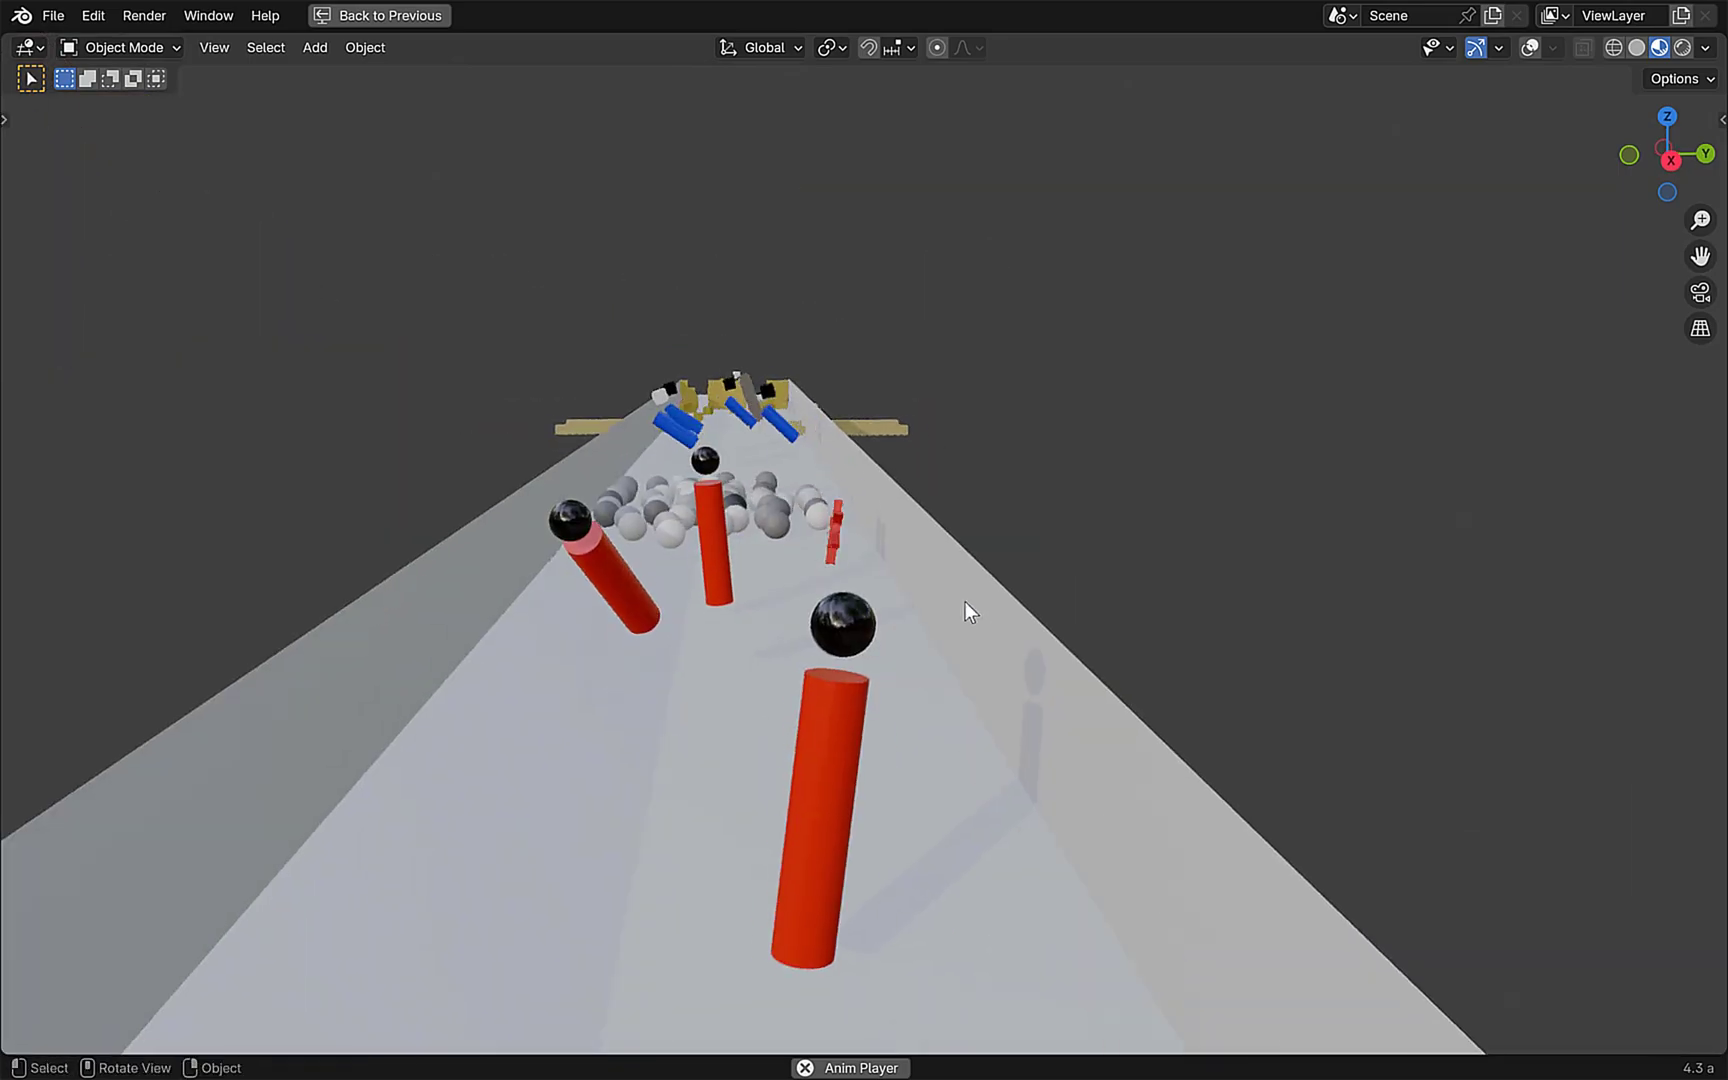
Orbit out to an overview of the rigid-body track.
middle_drag(964, 600, 1024, 668)
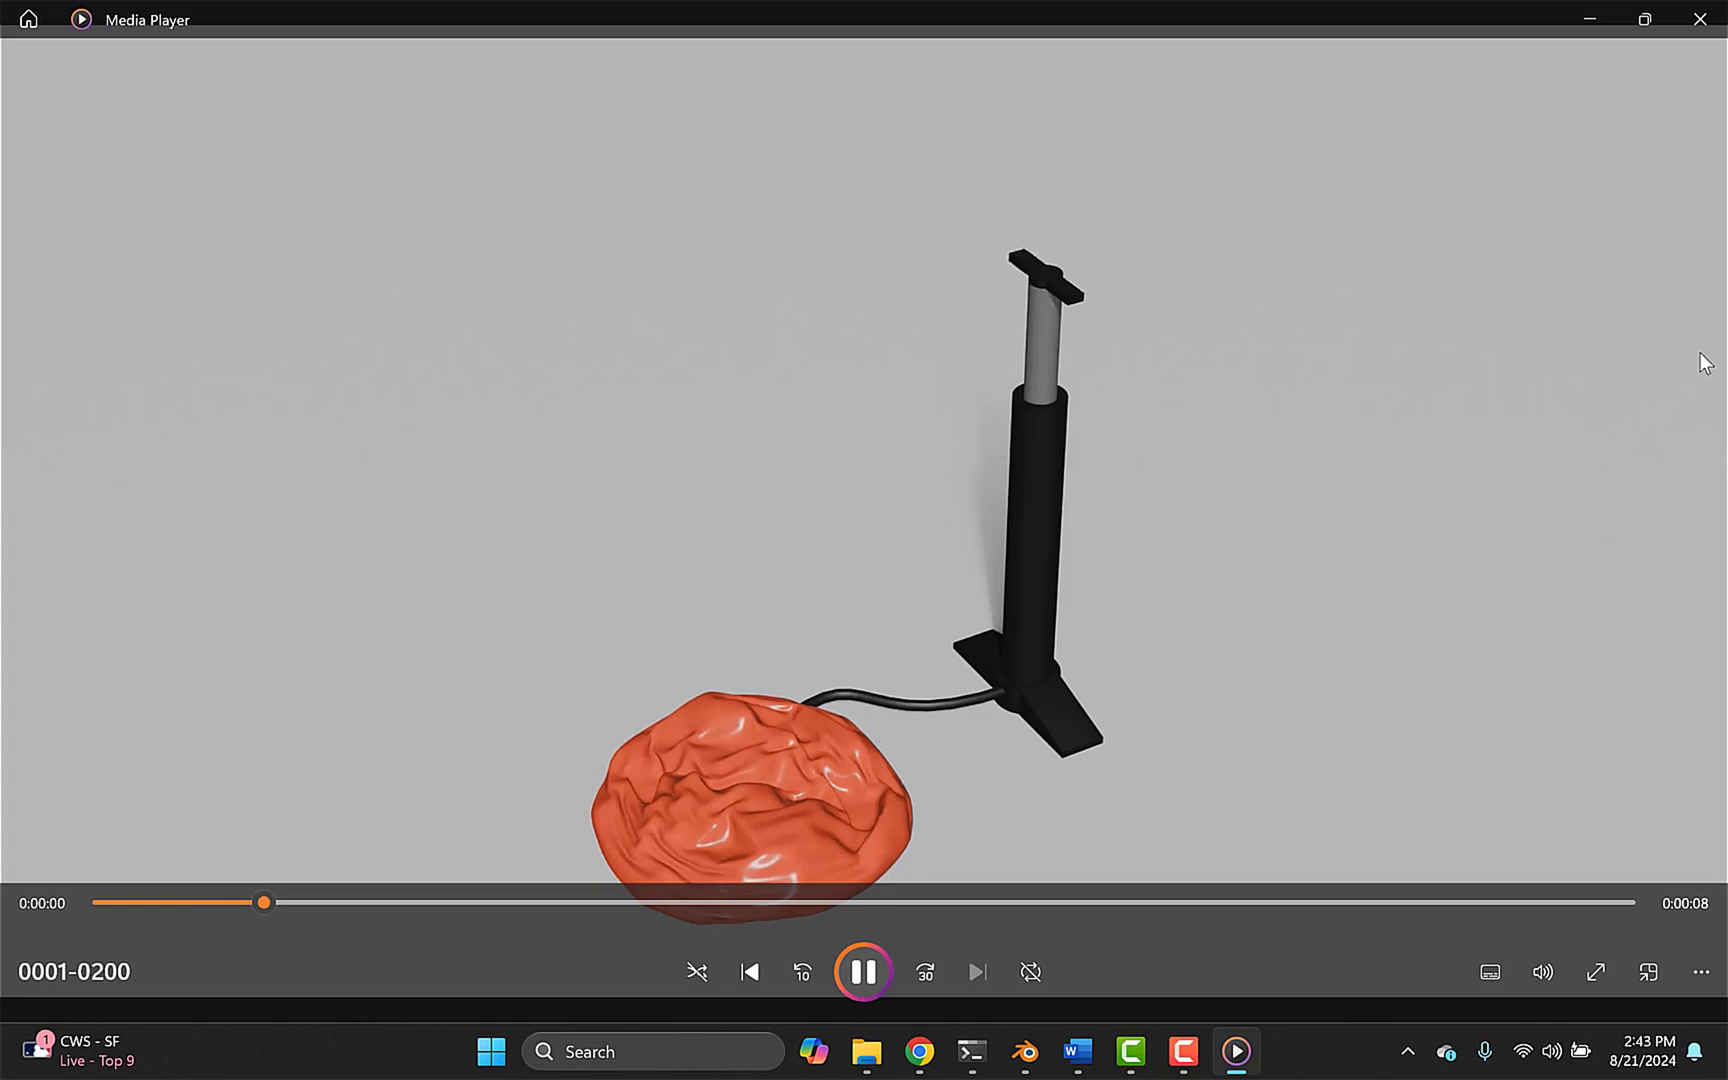